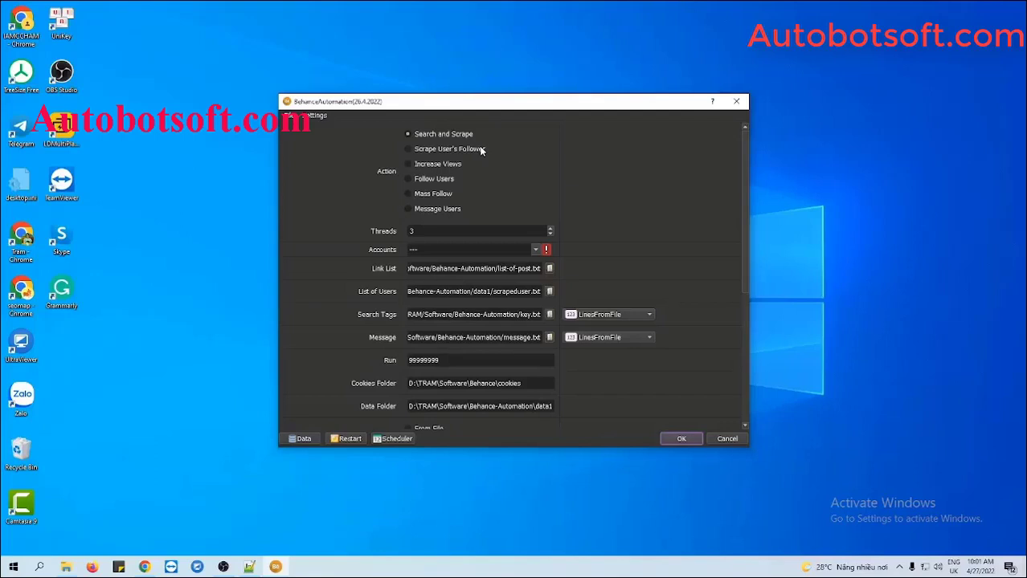
Choose Increase Views as the bot's action and open the Database Manager.
click(409, 164)
click(304, 440)
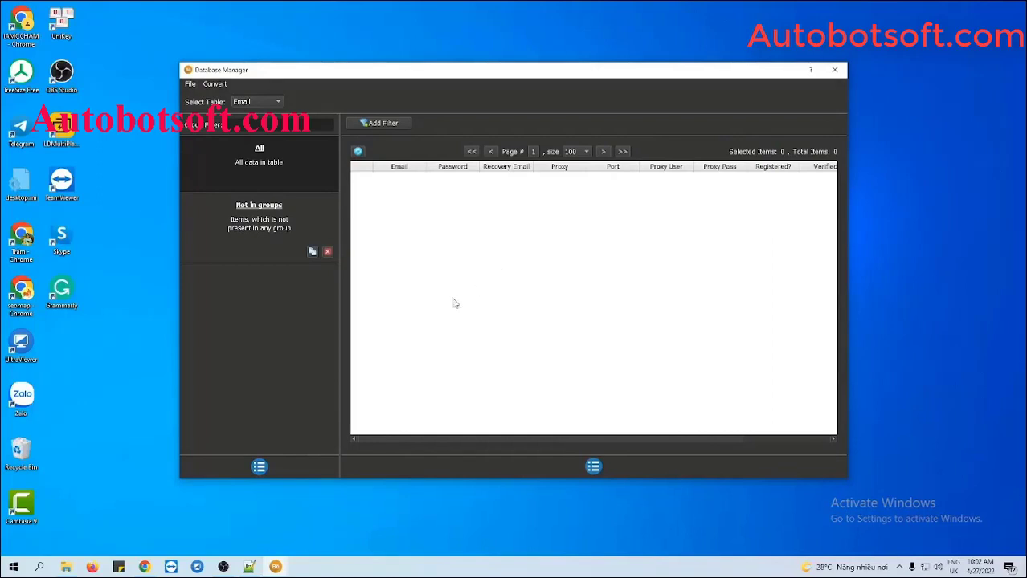
Add an account group named 'Tutorial' and make it the current group.
click(259, 466)
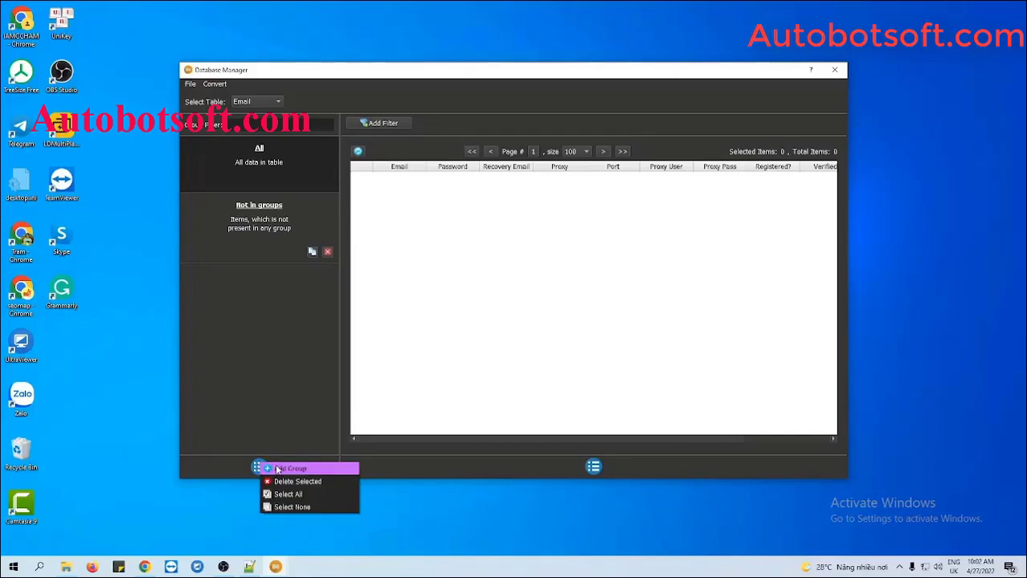
click(282, 468)
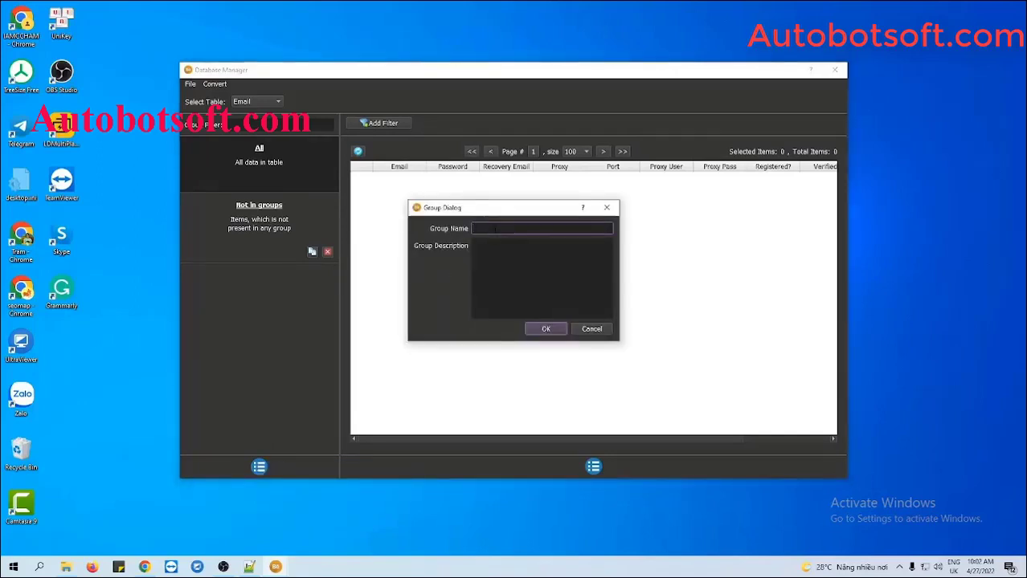
text(Tutorial)
click(535, 329)
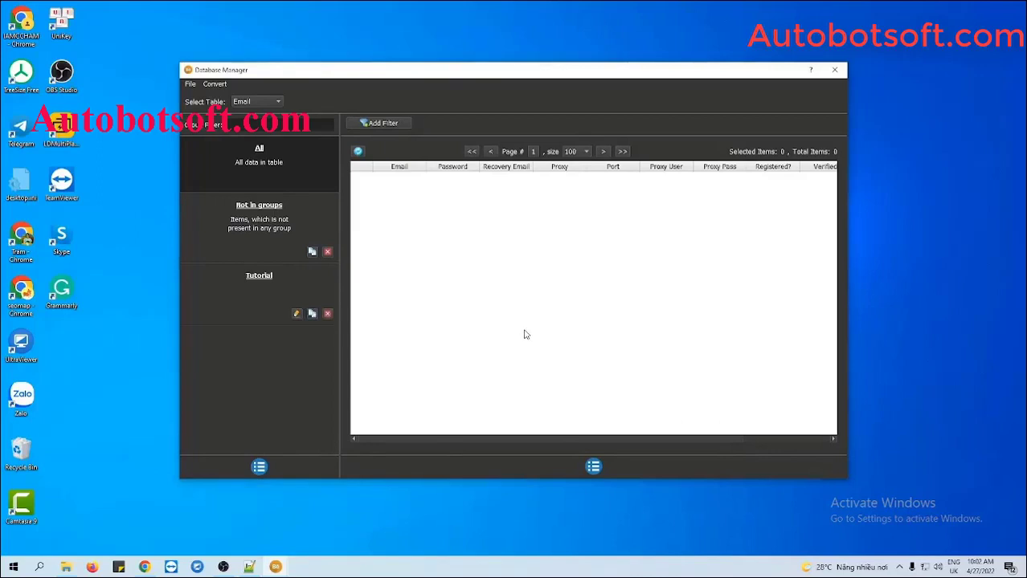
click(271, 287)
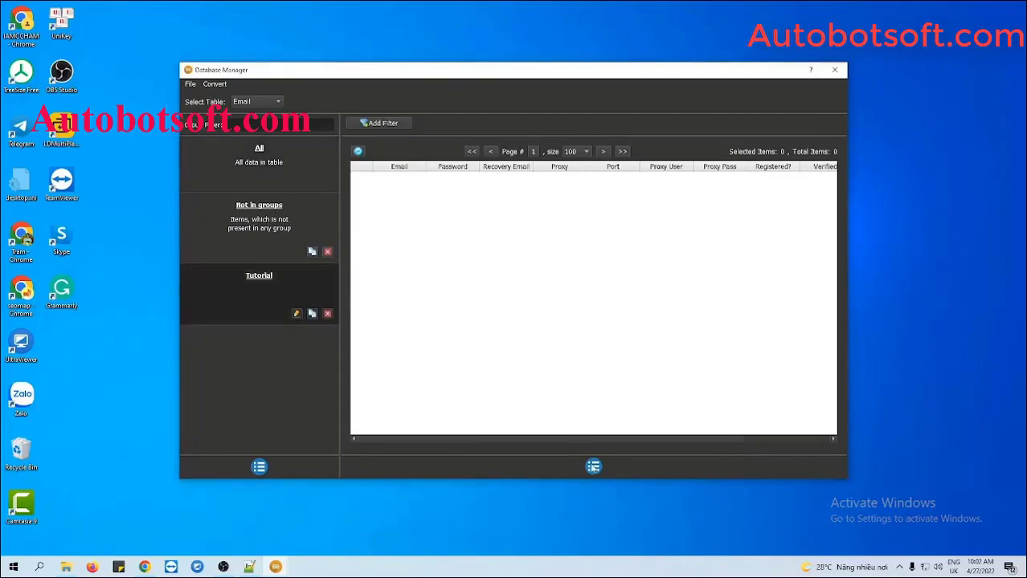
Start a new account item and enter its email, password and recovery email.
click(591, 469)
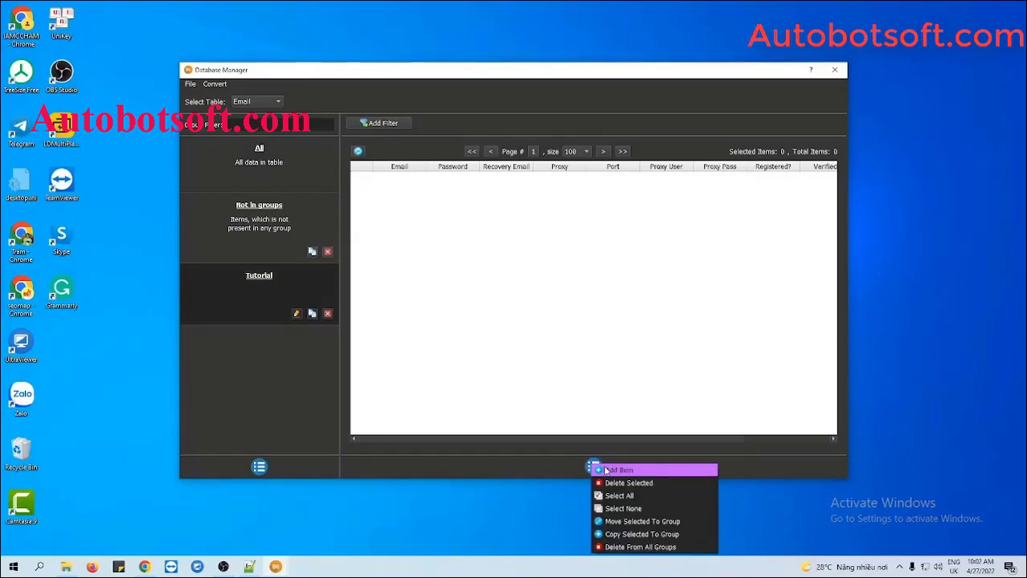
click(601, 468)
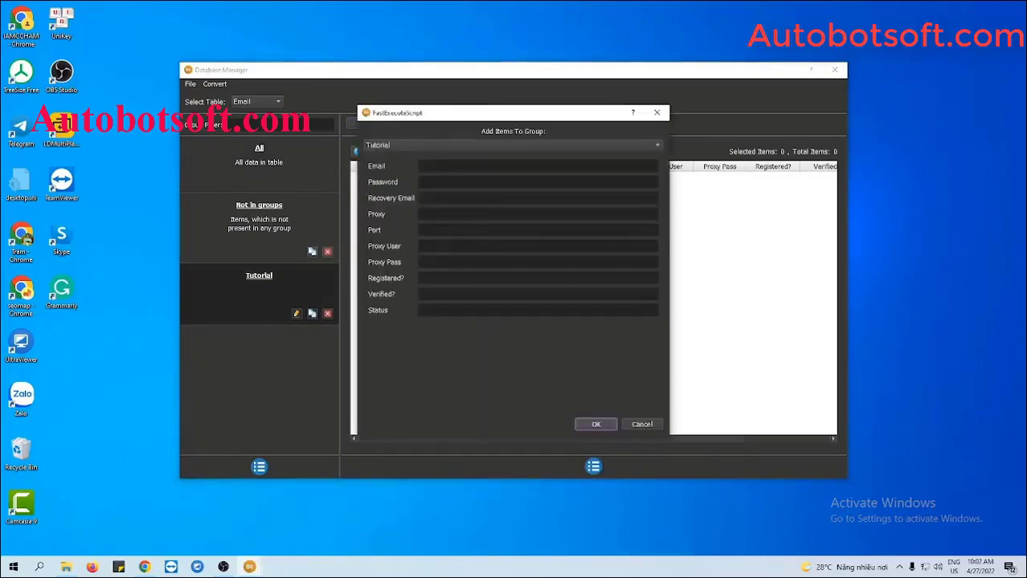
click(448, 166)
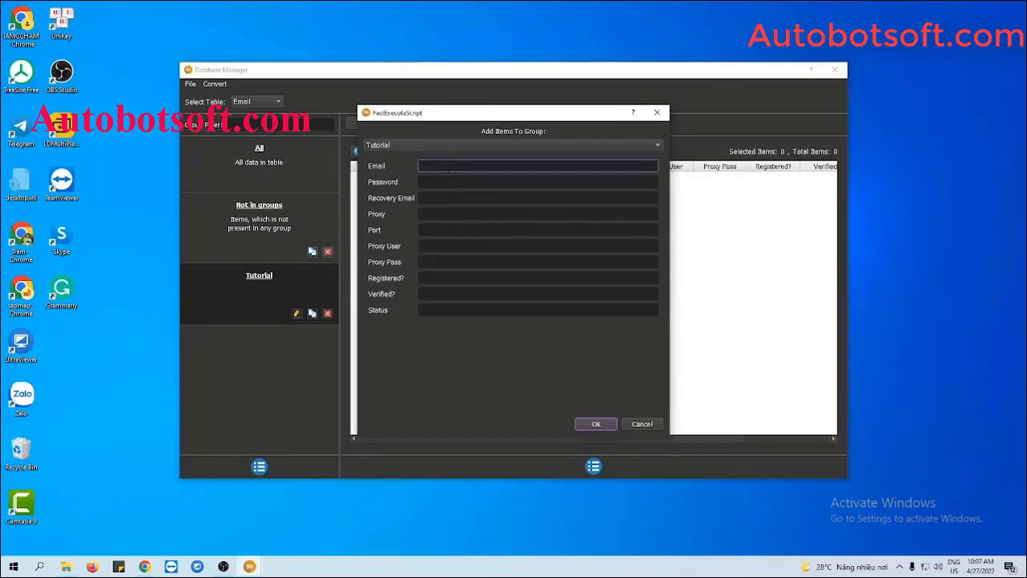
click(536, 181)
text(123)
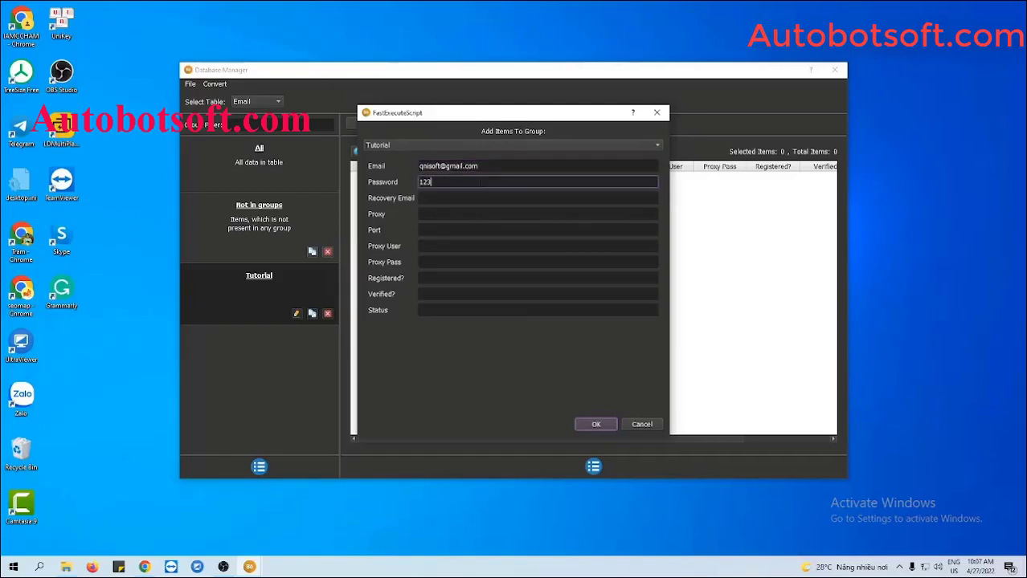
text(45678)
click(463, 197)
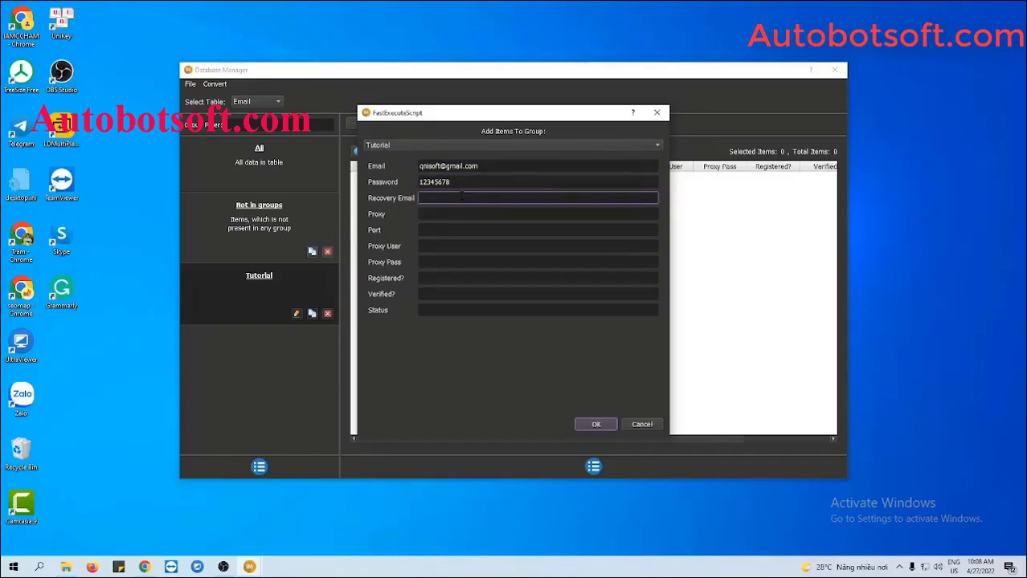
Set the account's proxy to 116.105.131.74 with port 3138 and confirm adding it.
click(481, 215)
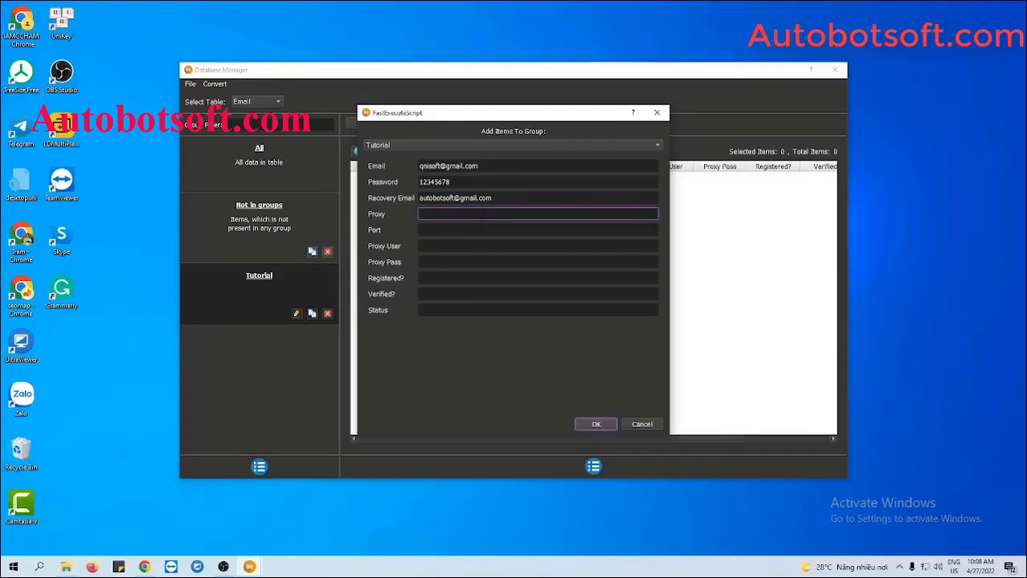
text(116.105.131.74)
click(420, 229)
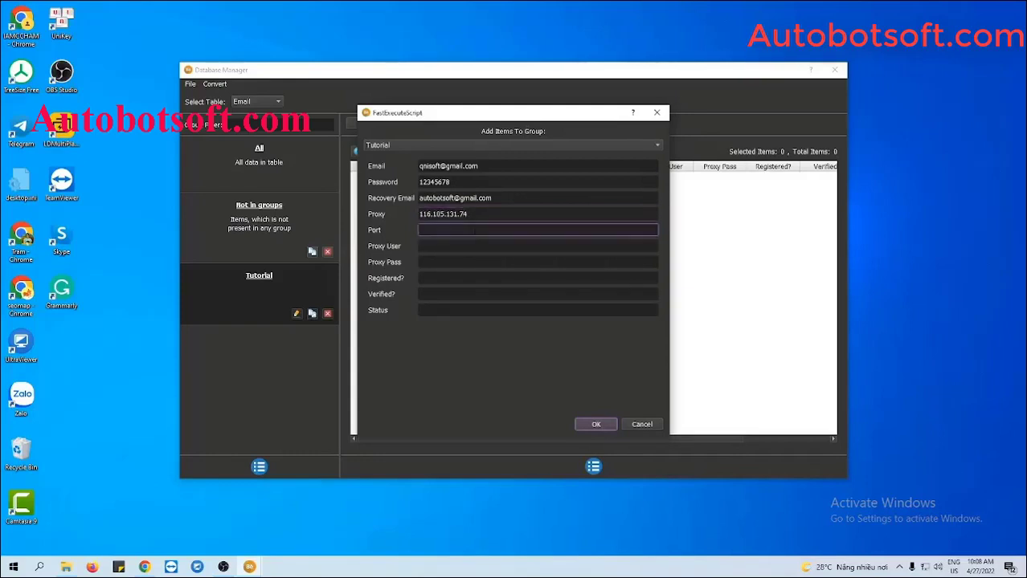
text(3138)
click(467, 246)
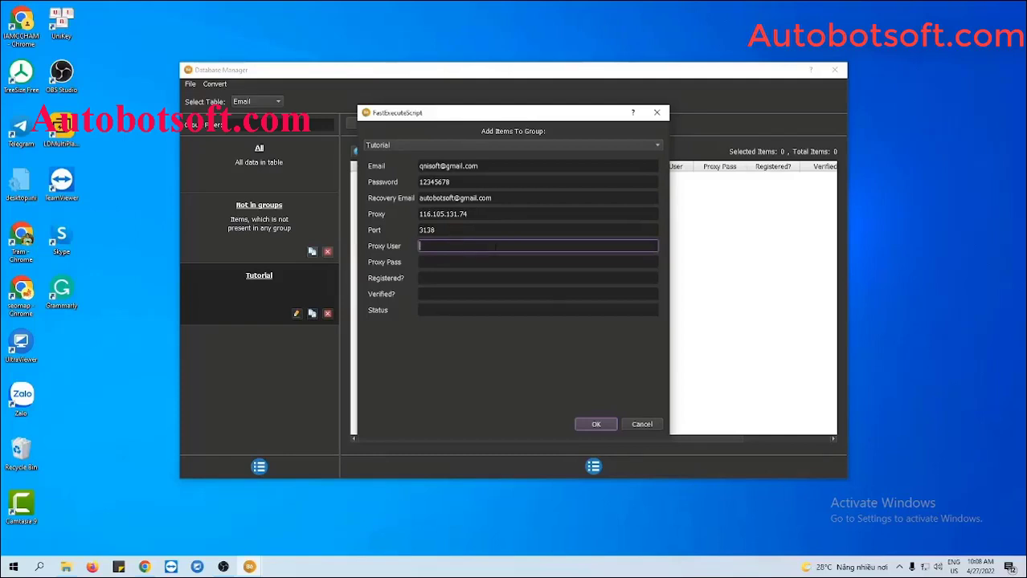
click(596, 424)
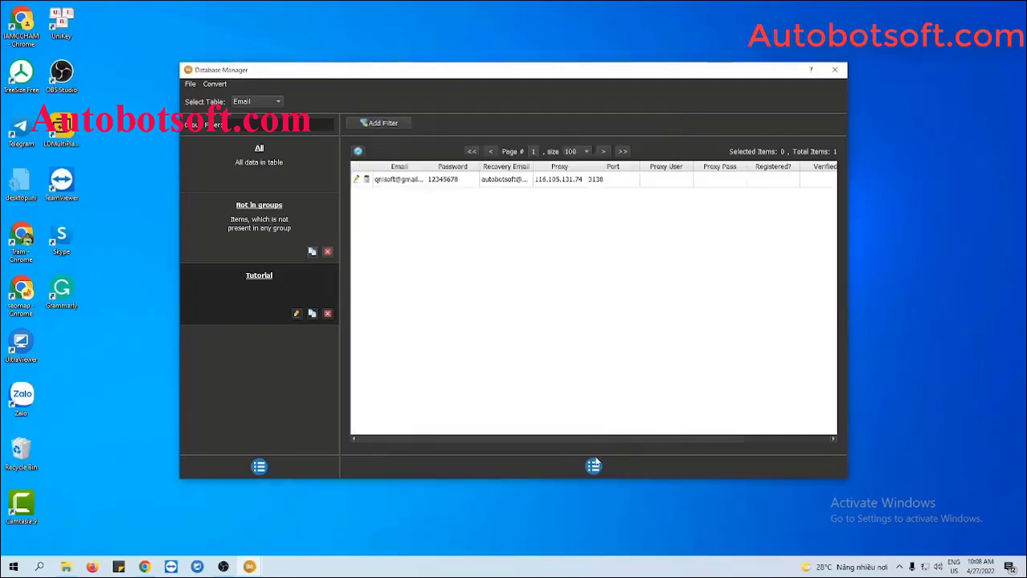
click(594, 466)
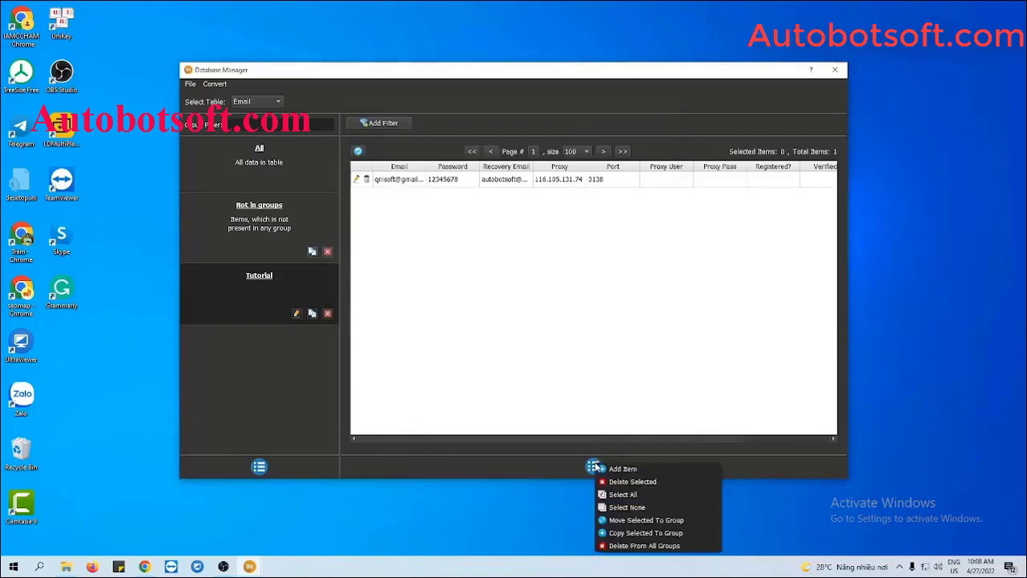
click(599, 337)
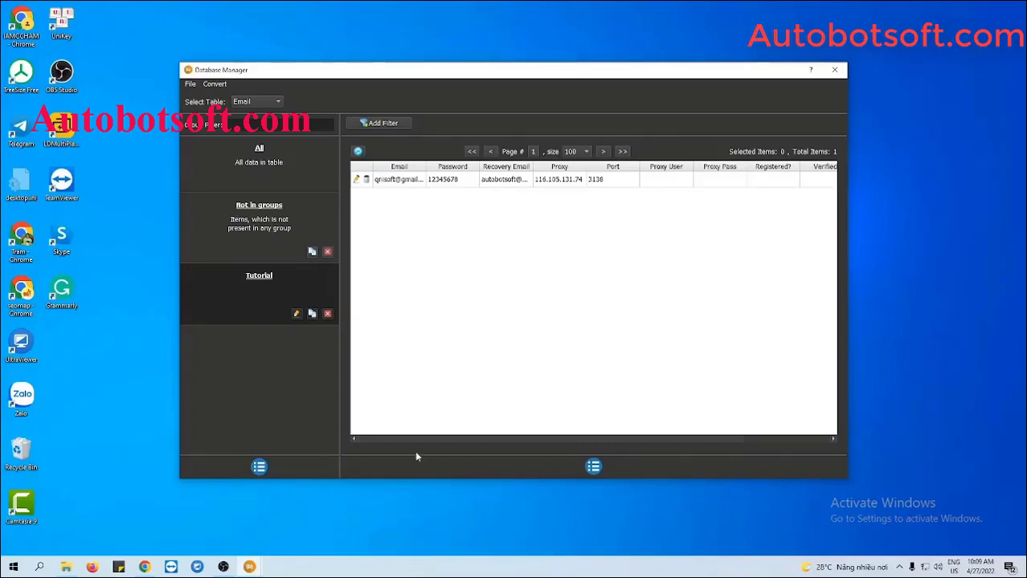
click(64, 566)
Create a new text document named accounts.txt in Behance-Automation and open it.
right_click(136, 371)
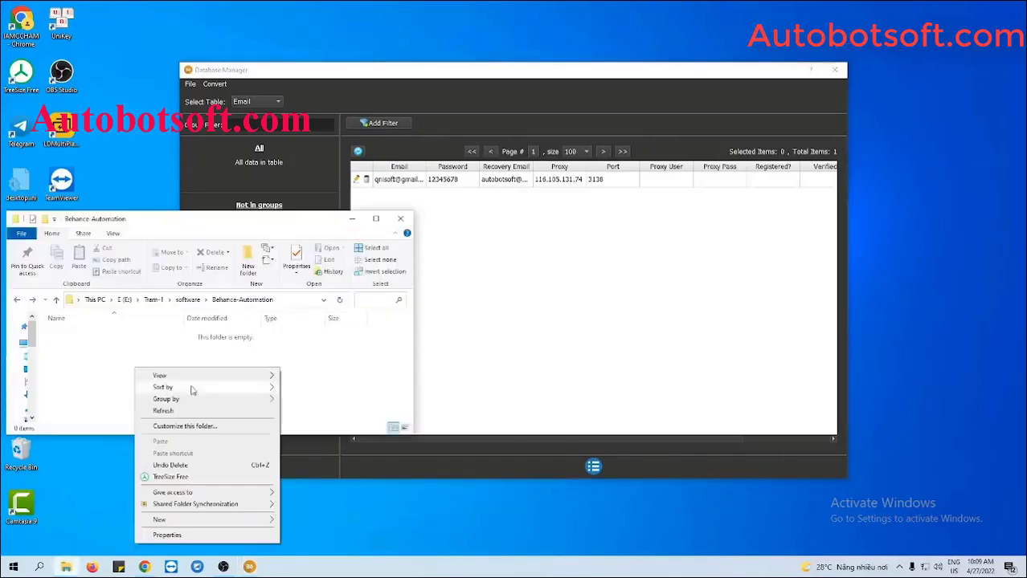
mouse_move(201, 519)
click(321, 490)
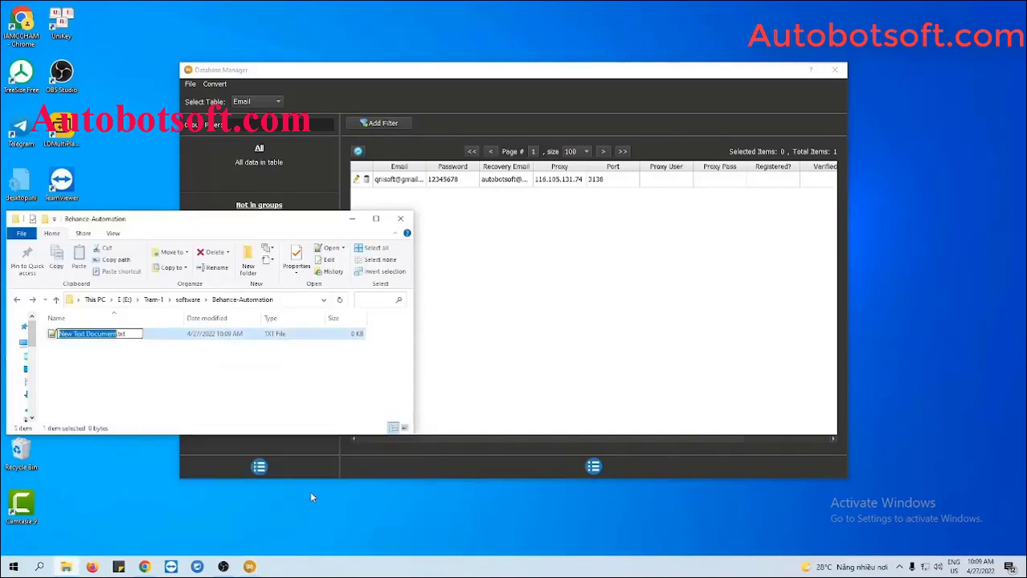
text(accounts)
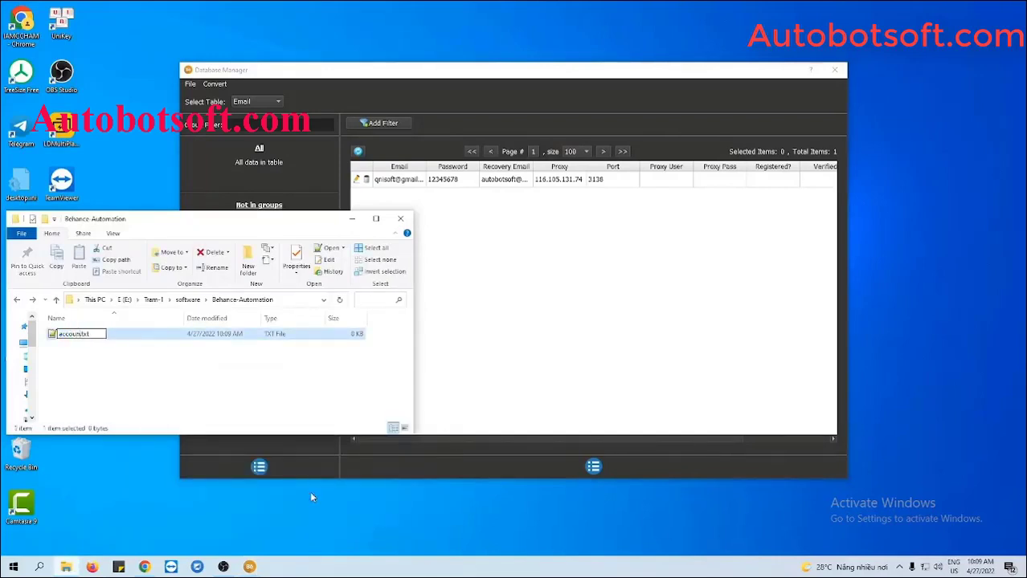
key(Return)
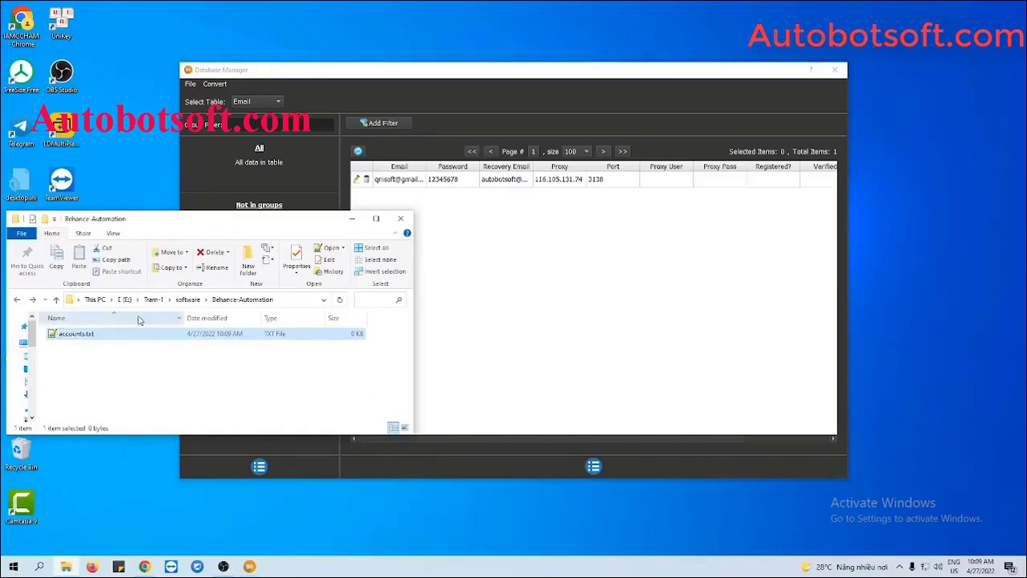
double_click(145, 334)
click(319, 232)
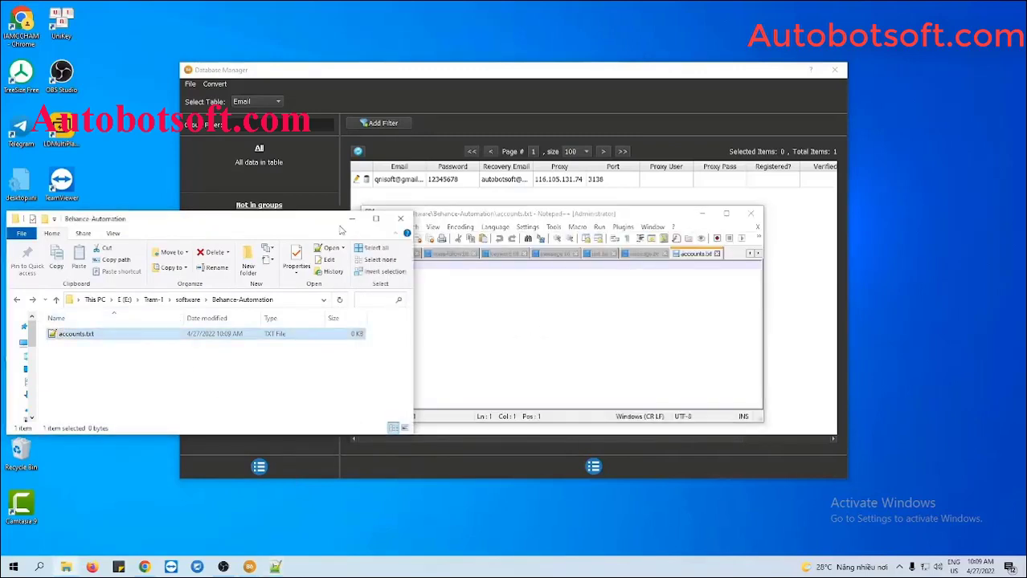
Write one comma-separated account line ending in proxy 116.105.131.74:3138, and save accounts.txt.
click(351, 219)
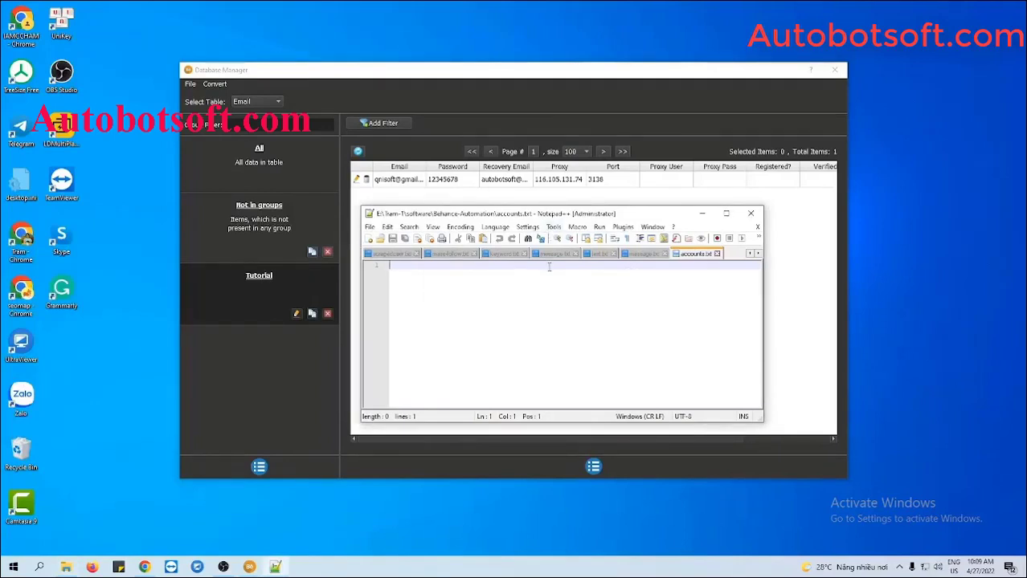
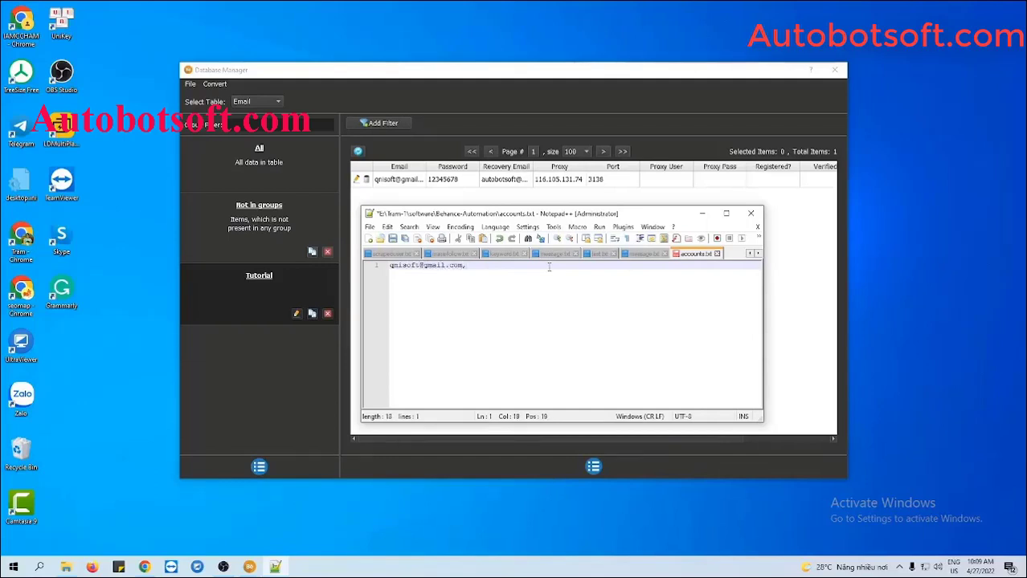
text(12345678)
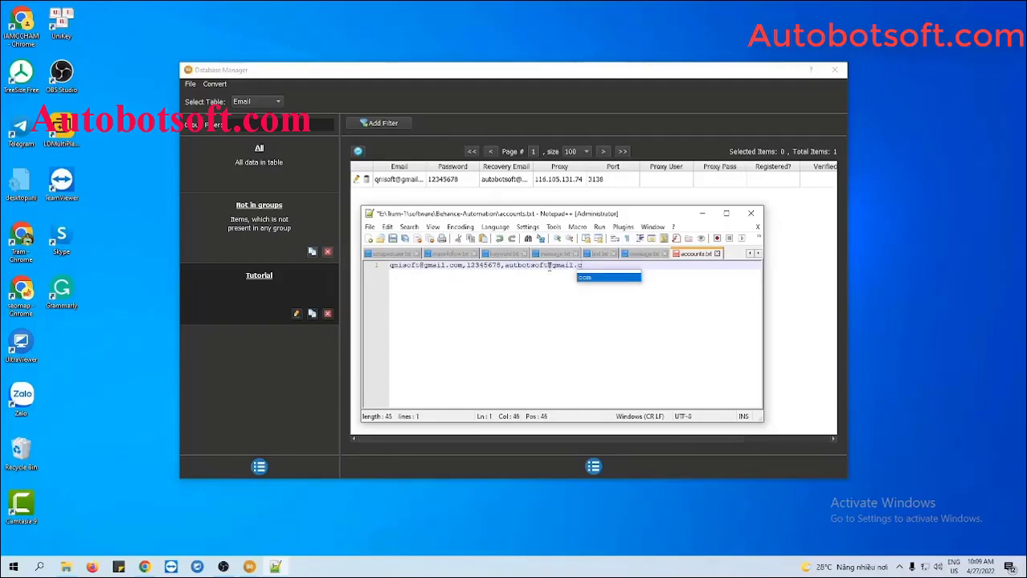
text(,)
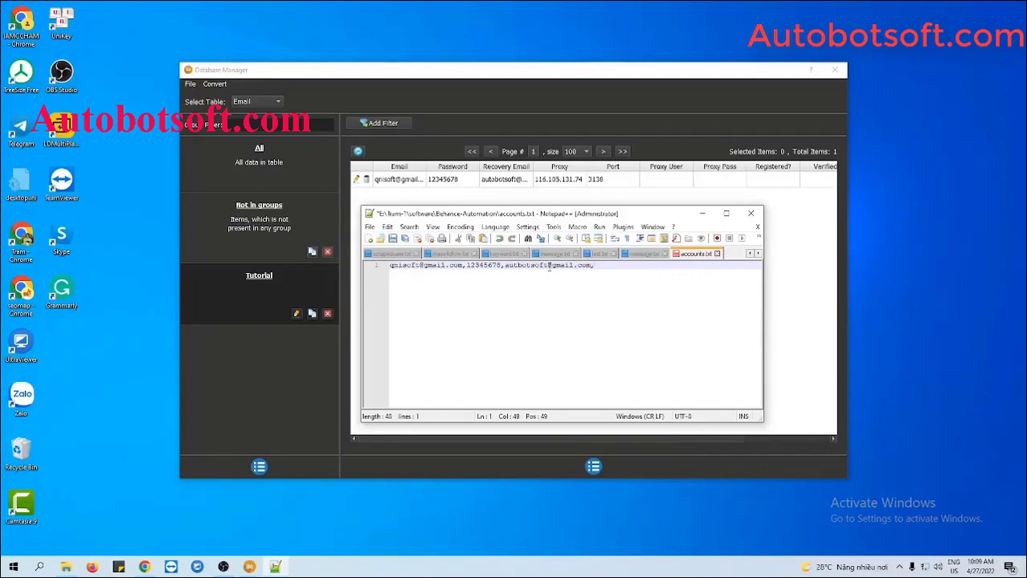
text(116.105.131.74)
text(3138)
key(Return)
key(Return)
key(Return)
key(Return)
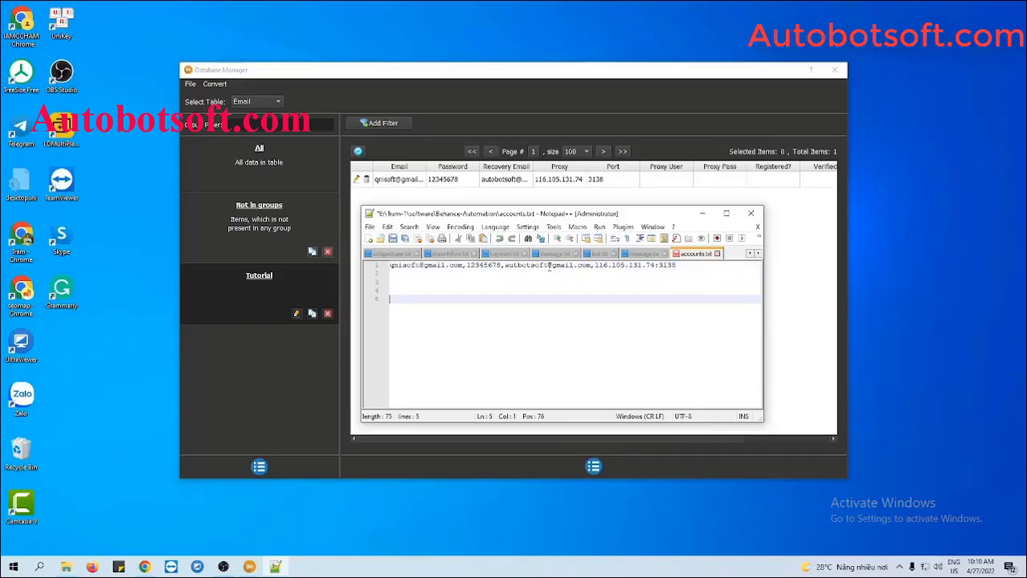
key(BackSpace)
key(BackSpace)
key(BackSpace)
key(BackSpace)
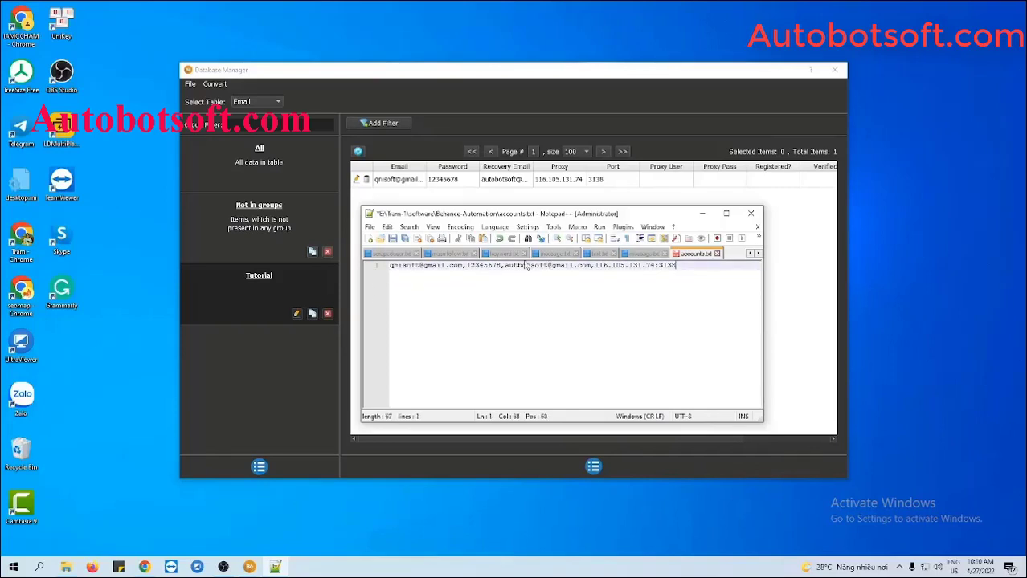
click(395, 239)
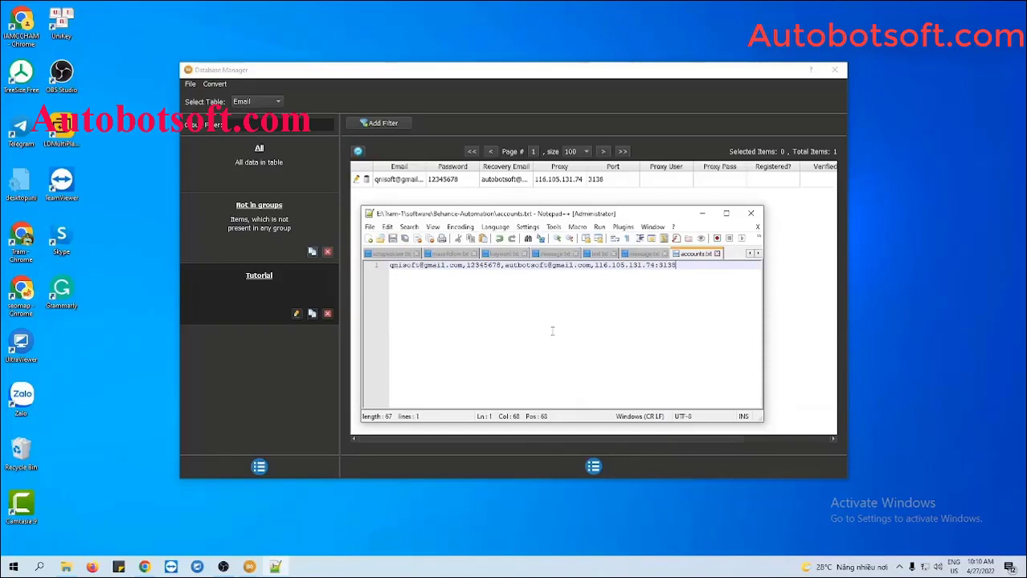
click(702, 215)
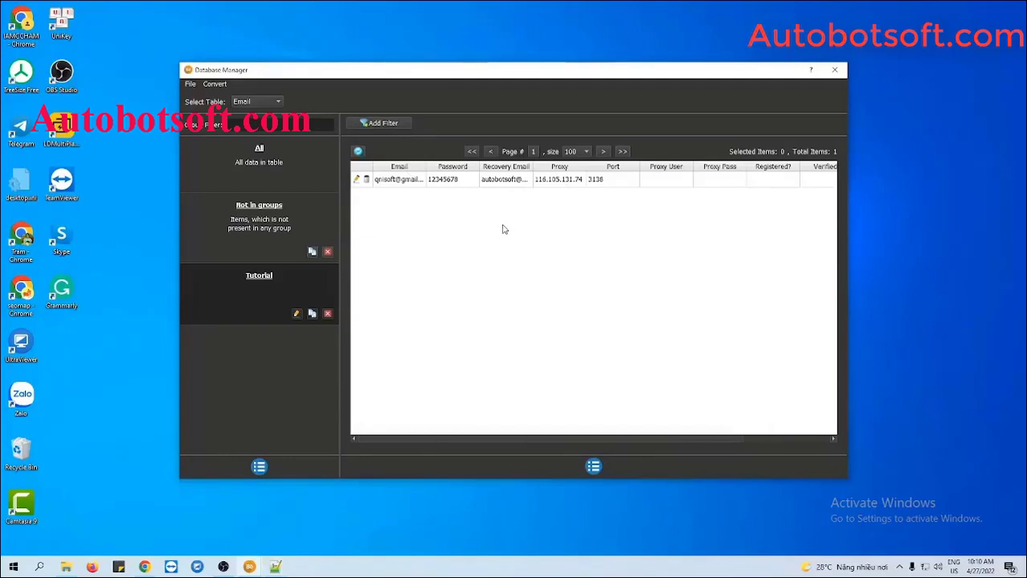
Import accounts.txt through Convert > Import Csv into the account database.
click(222, 84)
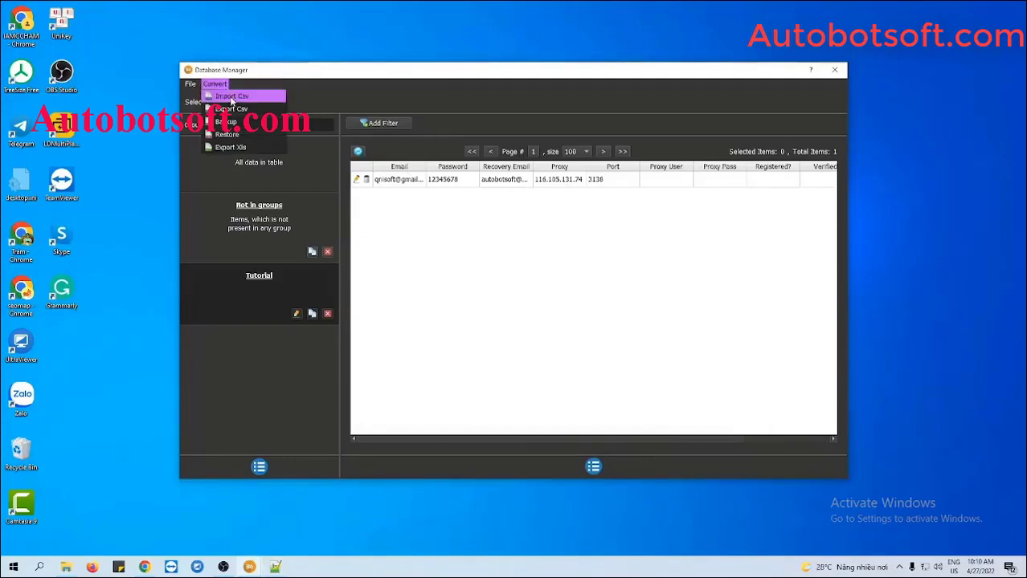
click(233, 97)
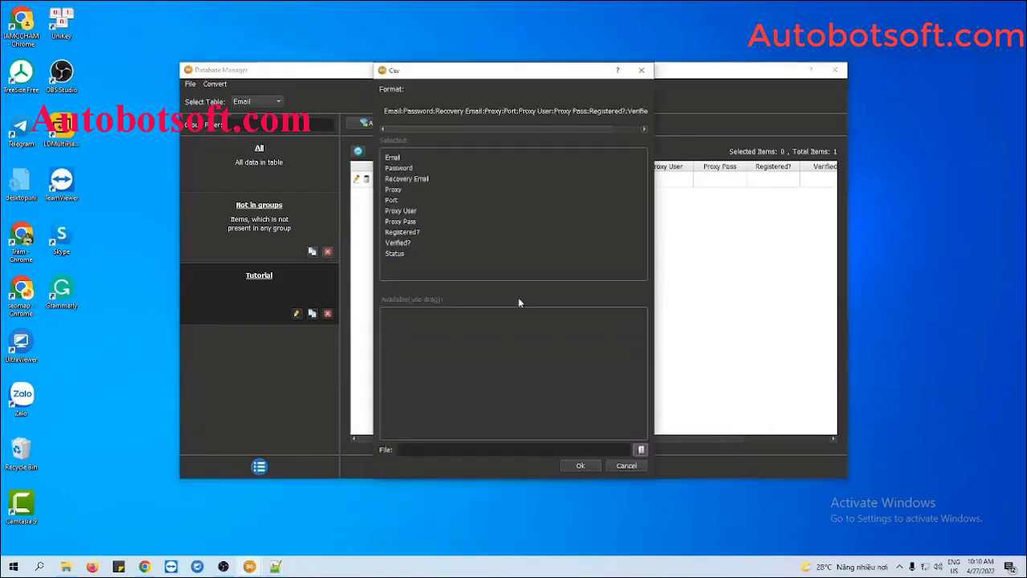
click(642, 451)
click(544, 159)
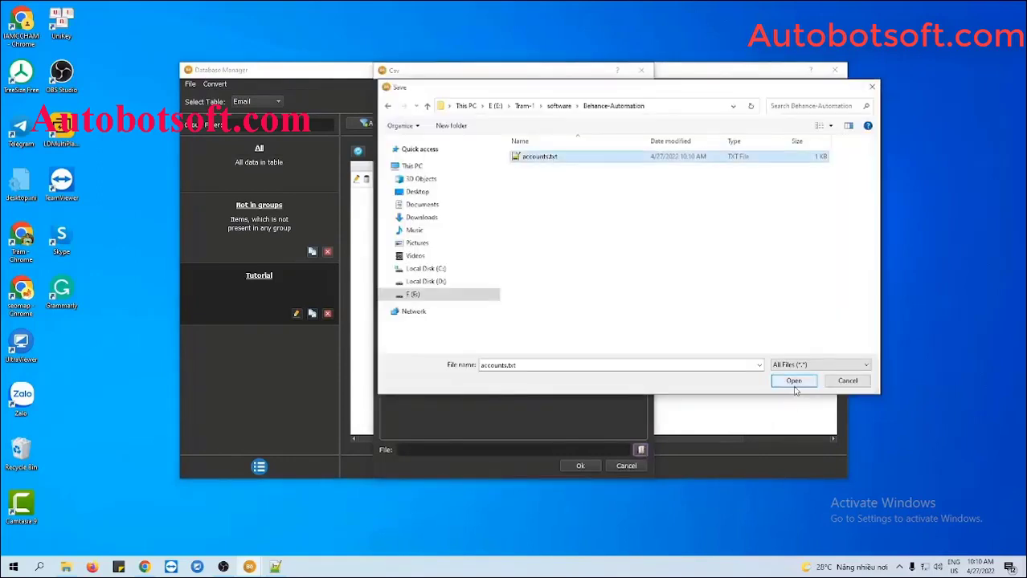
click(793, 381)
click(589, 467)
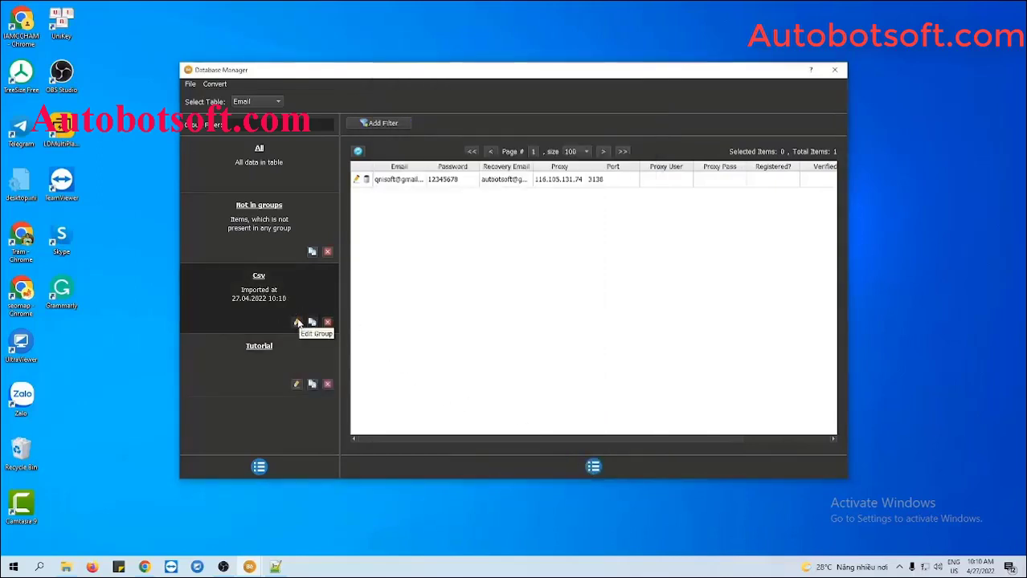
Rename the Csv group to 'Tutorial 2' and close Database Manager.
click(297, 322)
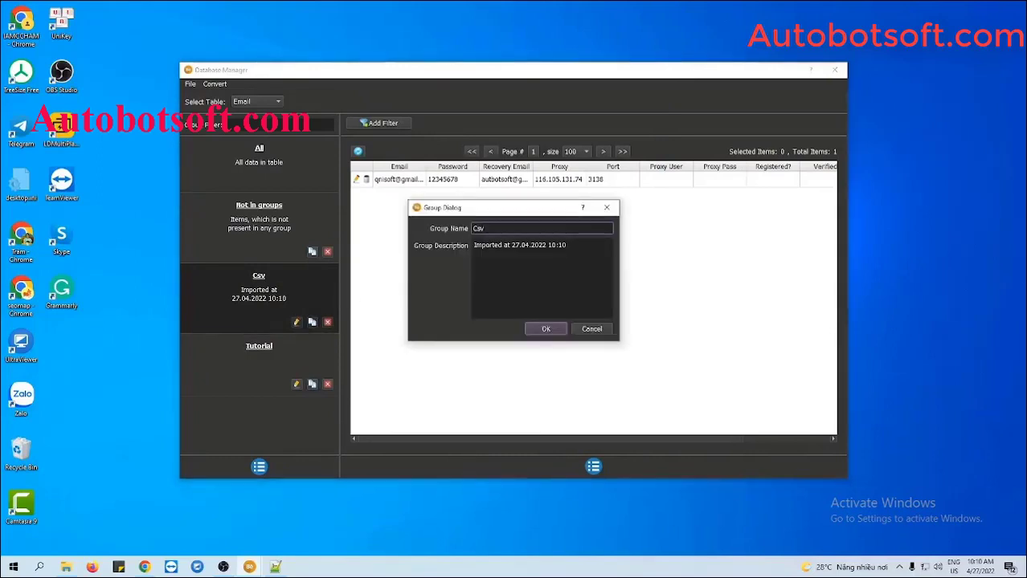
drag(485, 229, 467, 230)
text(Tutorial 2)
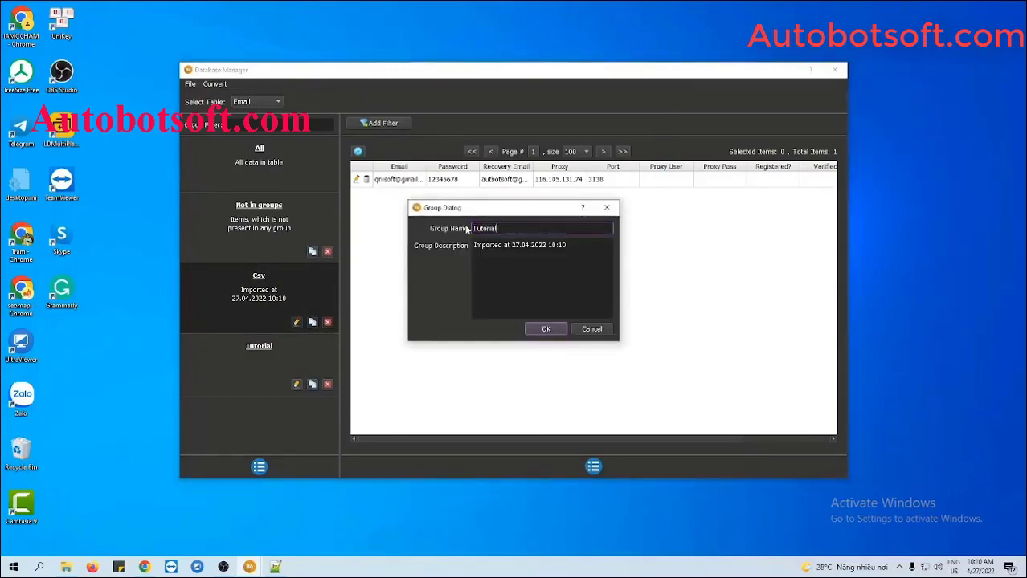
click(545, 330)
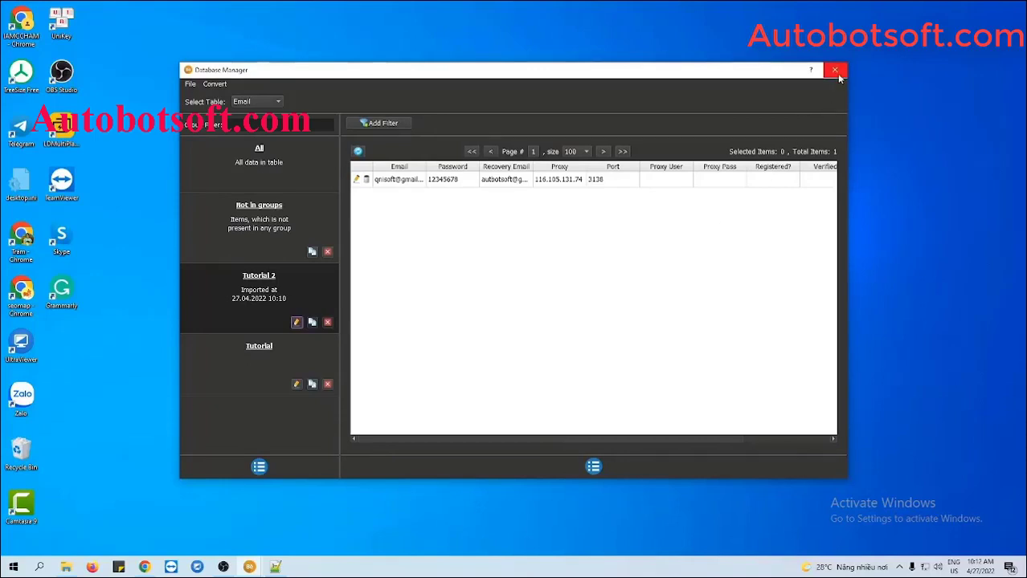
click(835, 71)
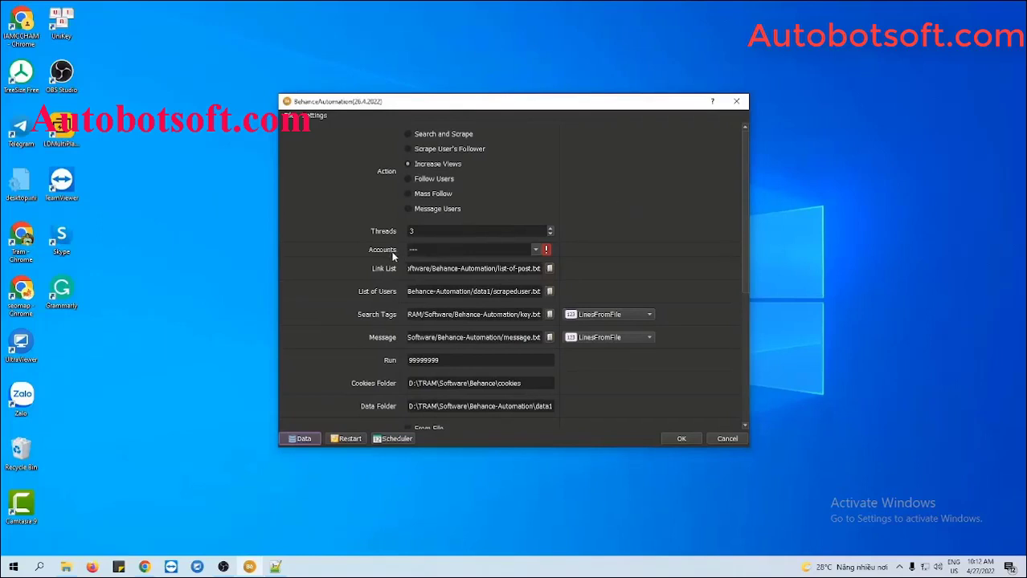
Select the Tutorial account group and change the Run count from 99999999 to 1000.
click(535, 251)
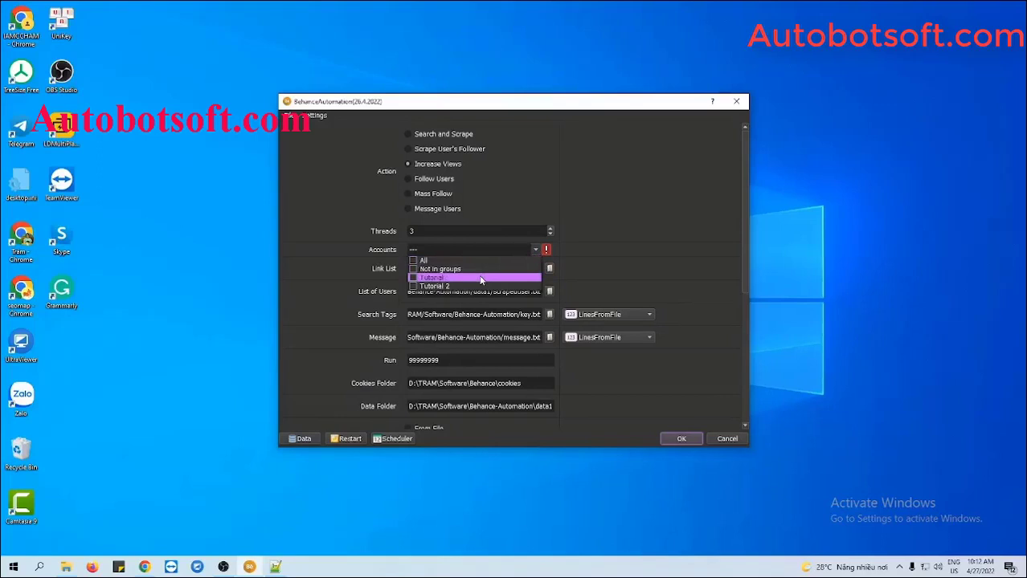
click(413, 278)
click(626, 278)
scroll(692, 285, down, 2)
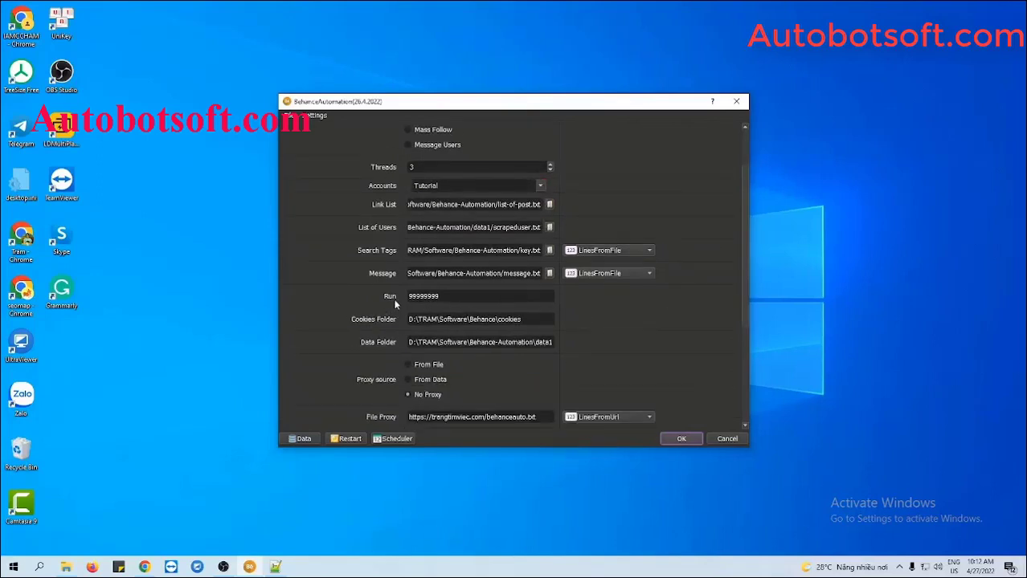
click(447, 297)
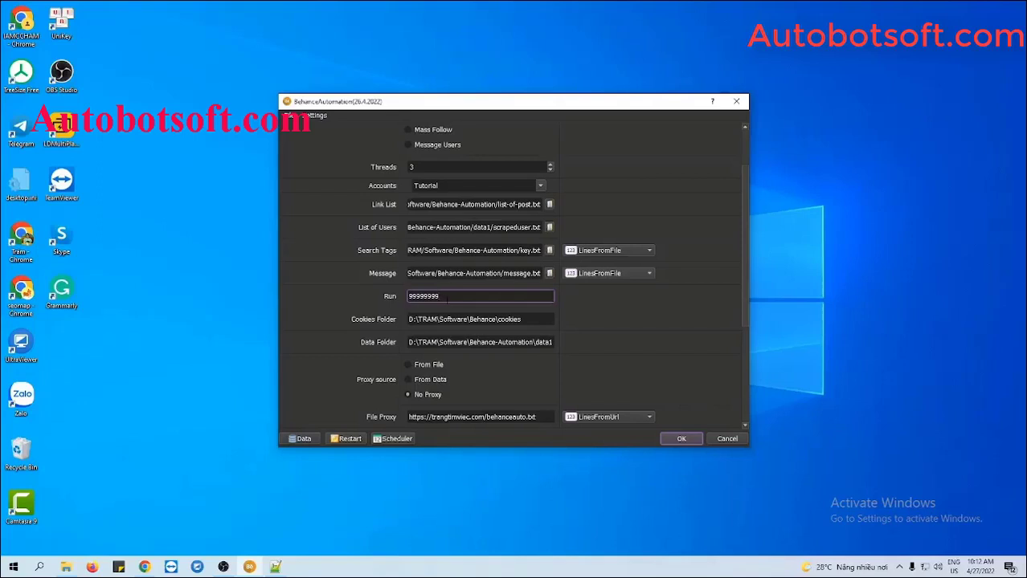
drag(449, 297, 407, 296)
text(1000)
click(615, 302)
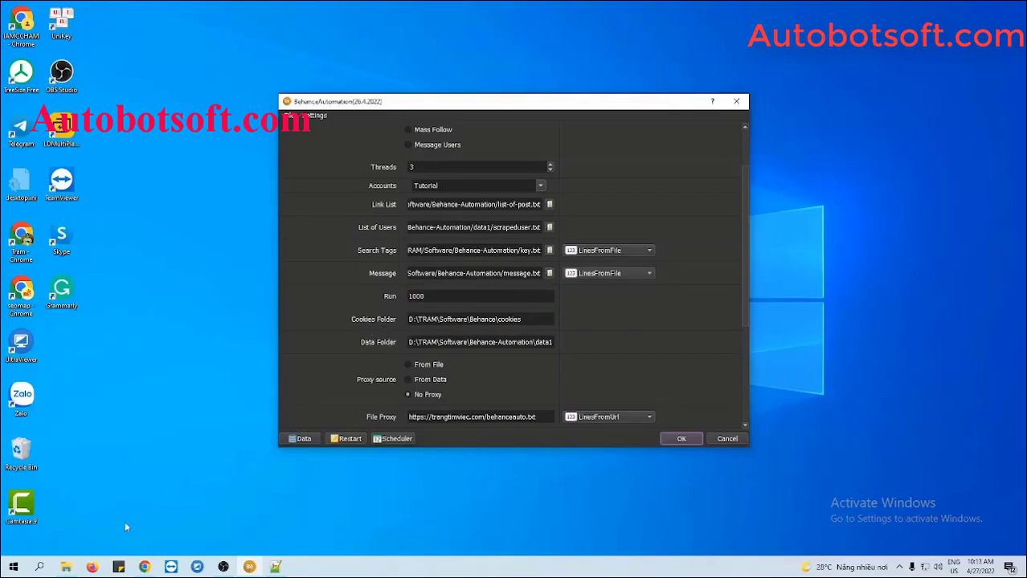
Create a cookies folder in Behance-Automation and paste its path into Cookies Folder.
click(66, 568)
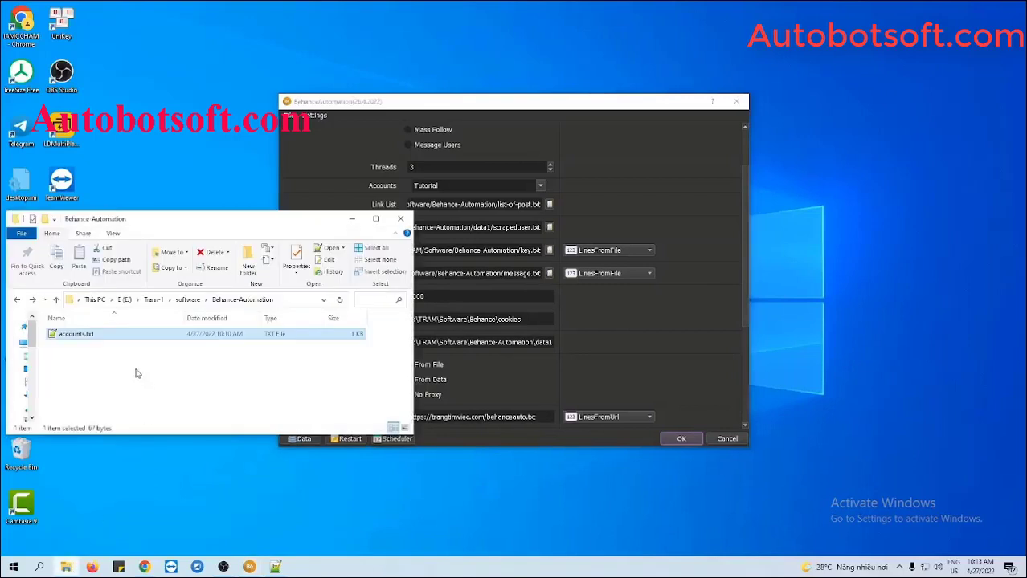
right_click(132, 357)
mouse_move(161, 507)
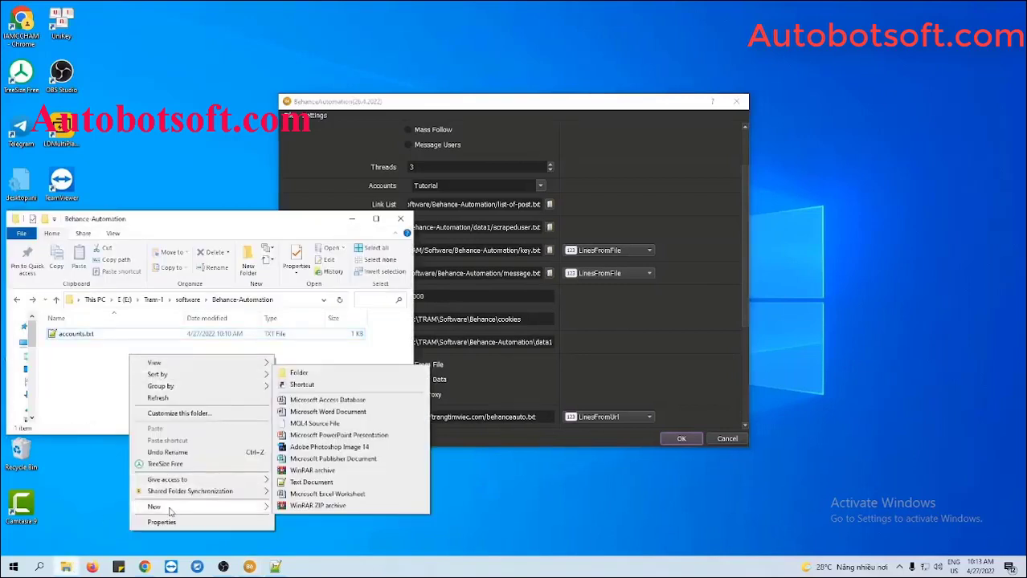
click(303, 377)
text(cook)
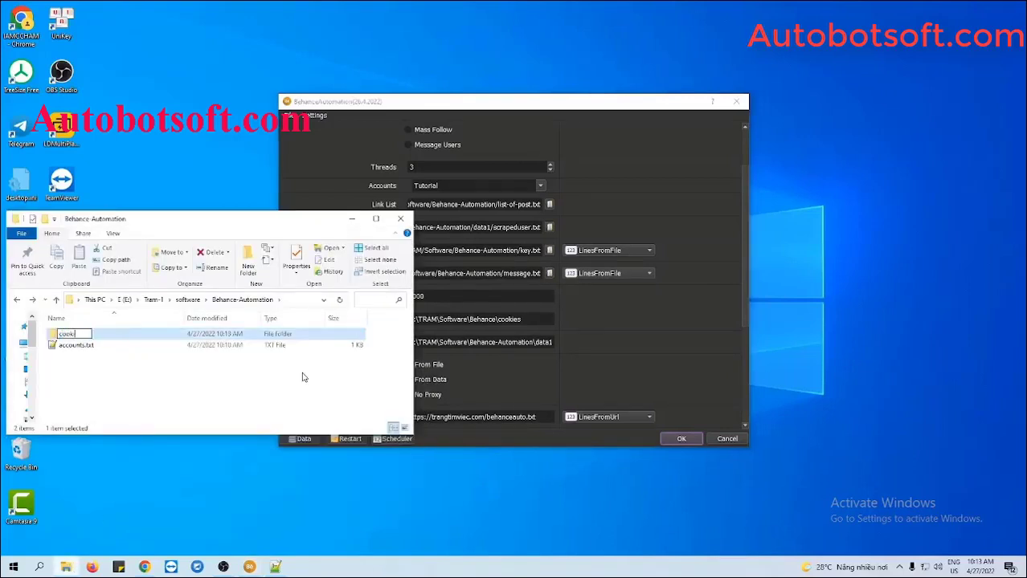
text(ies)
key(Return)
double_click(167, 341)
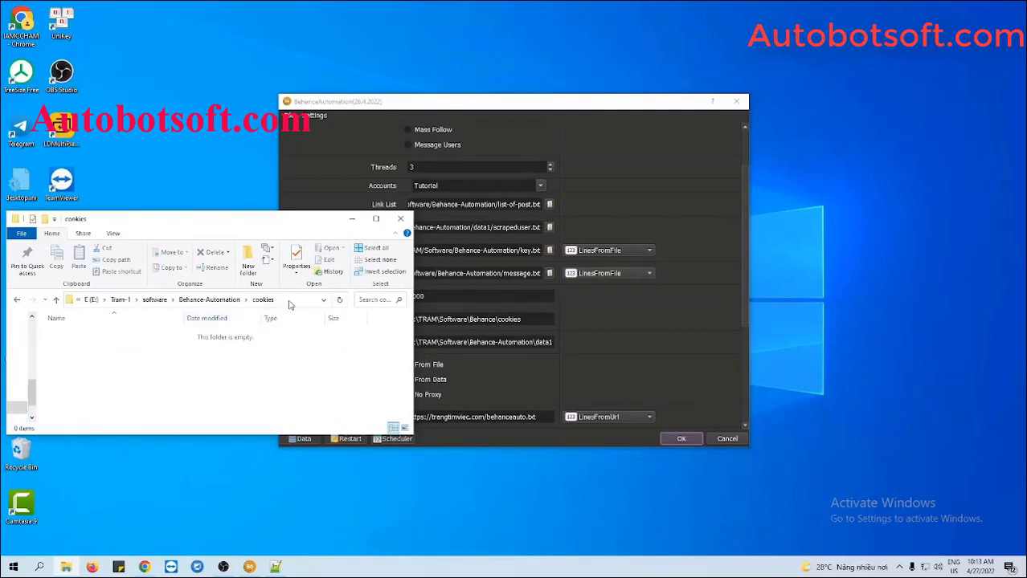
click(290, 302)
key(ctrl+c)
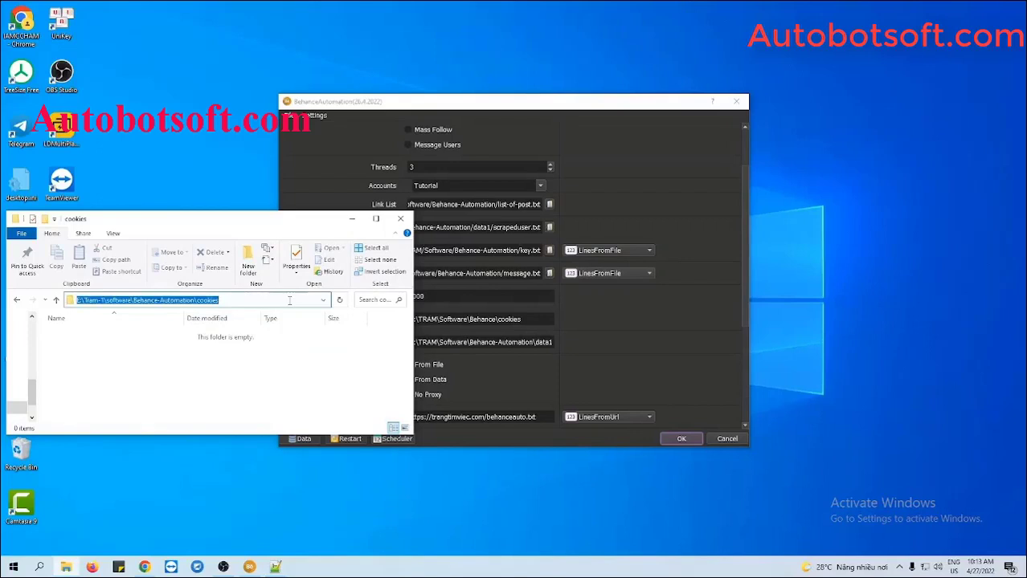
click(595, 332)
drag(532, 322, 408, 320)
key(ctrl+v)
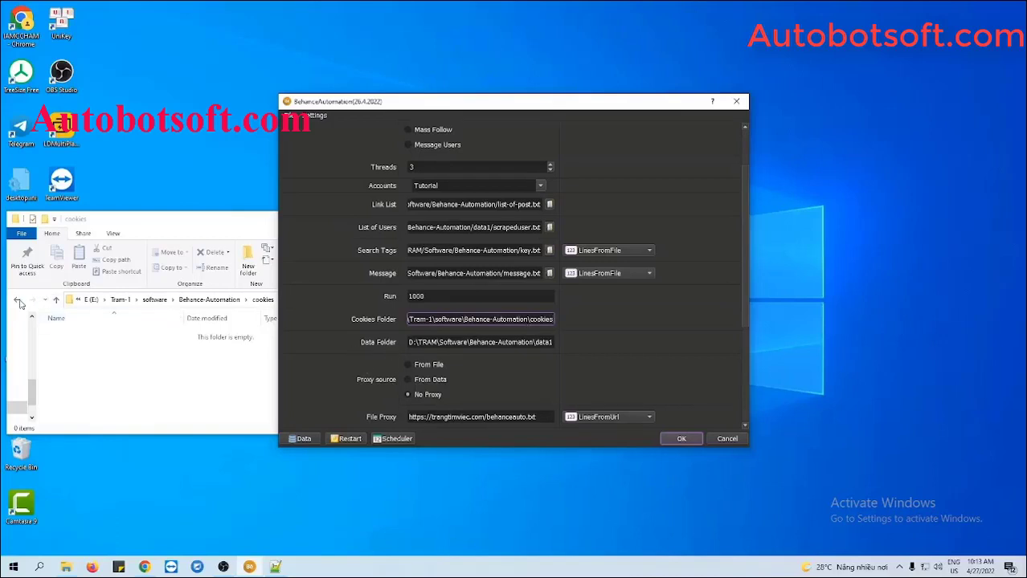
Create a data folder in Behance-Automation and paste its path into Data Folder.
click(18, 300)
right_click(93, 367)
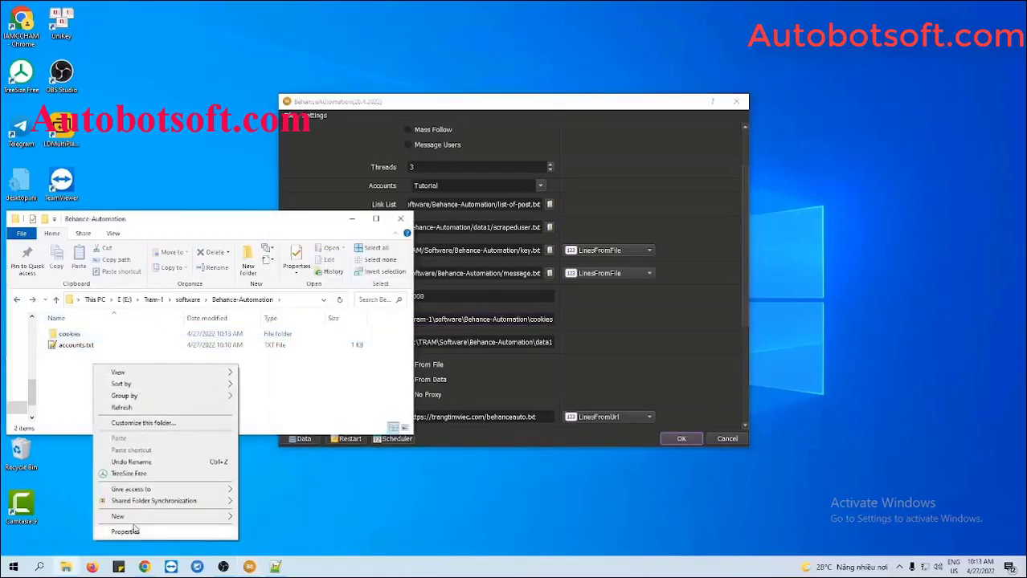
mouse_move(136, 518)
click(263, 384)
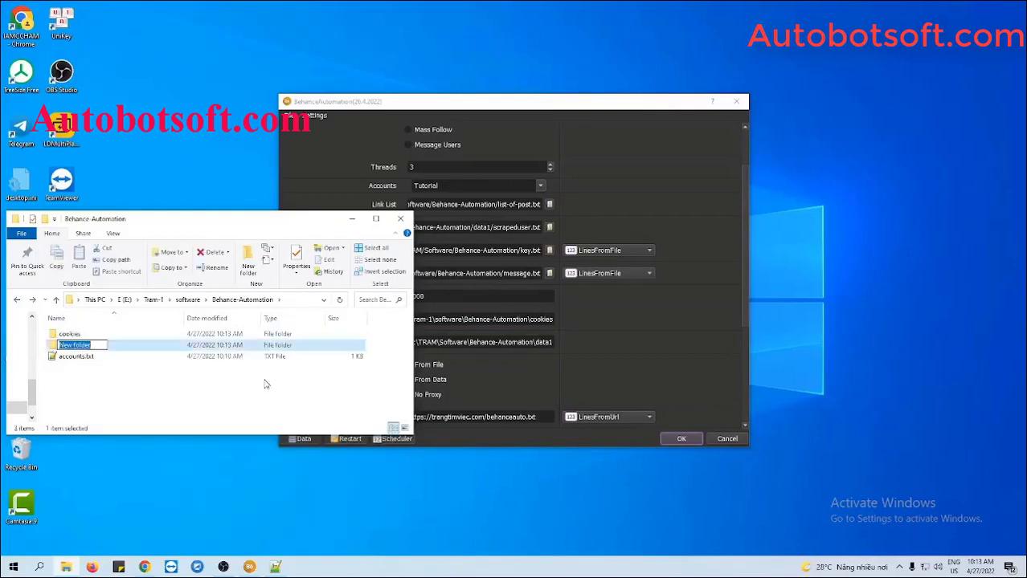
text(data1)
key(BackSpace)
key(Return)
double_click(177, 346)
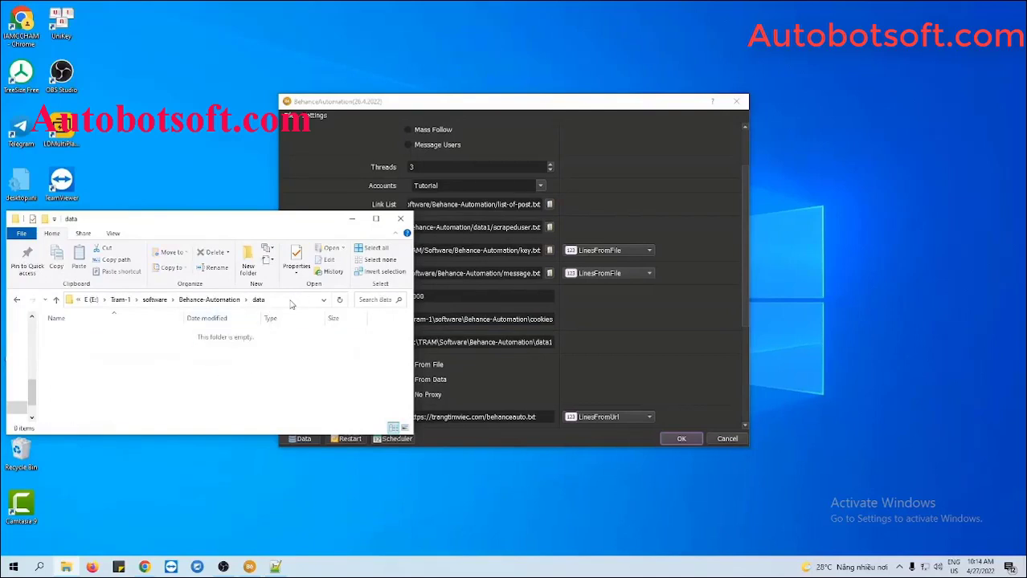
click(291, 304)
key(ctrl+c)
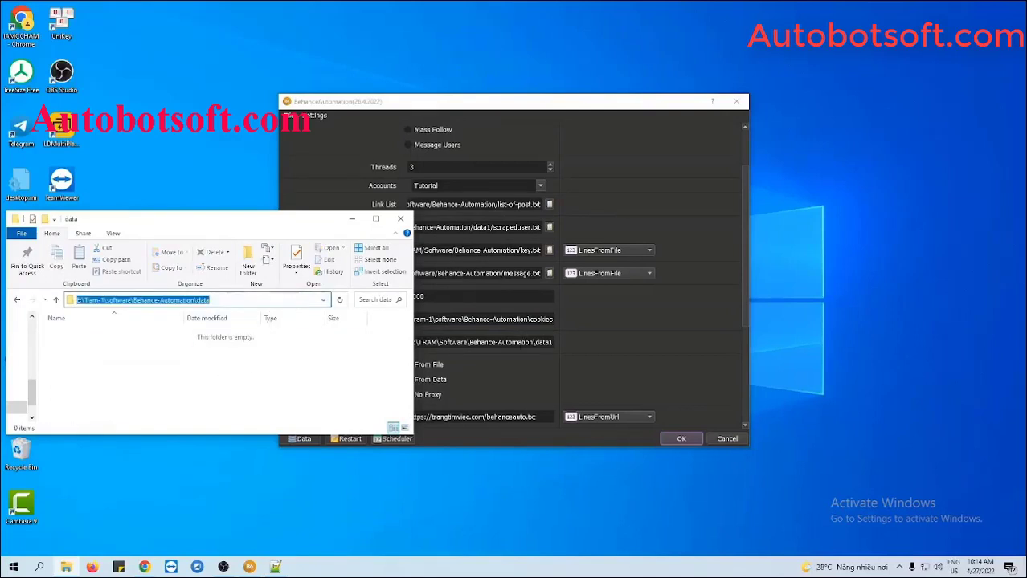
triple_click(520, 343)
key(ctrl+v)
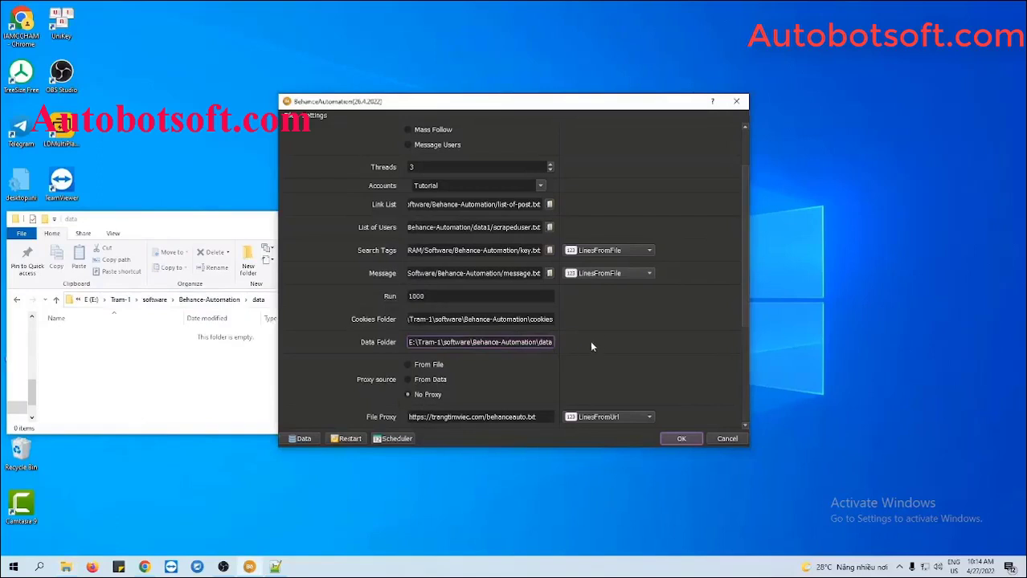
click(207, 234)
click(347, 216)
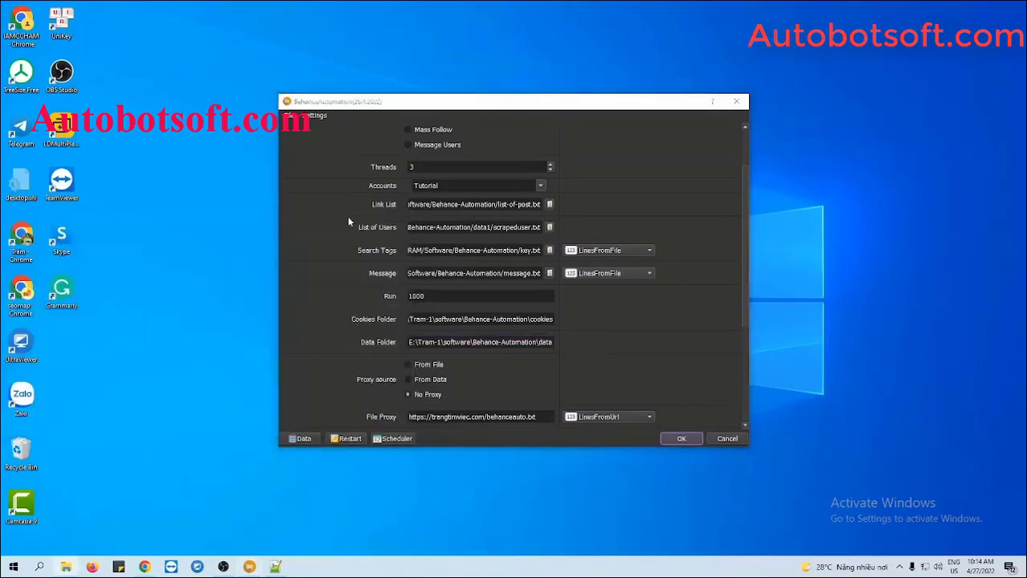
Switch proxies to File Proxy, reading line by line from a local file.
scroll(588, 312, down, 3)
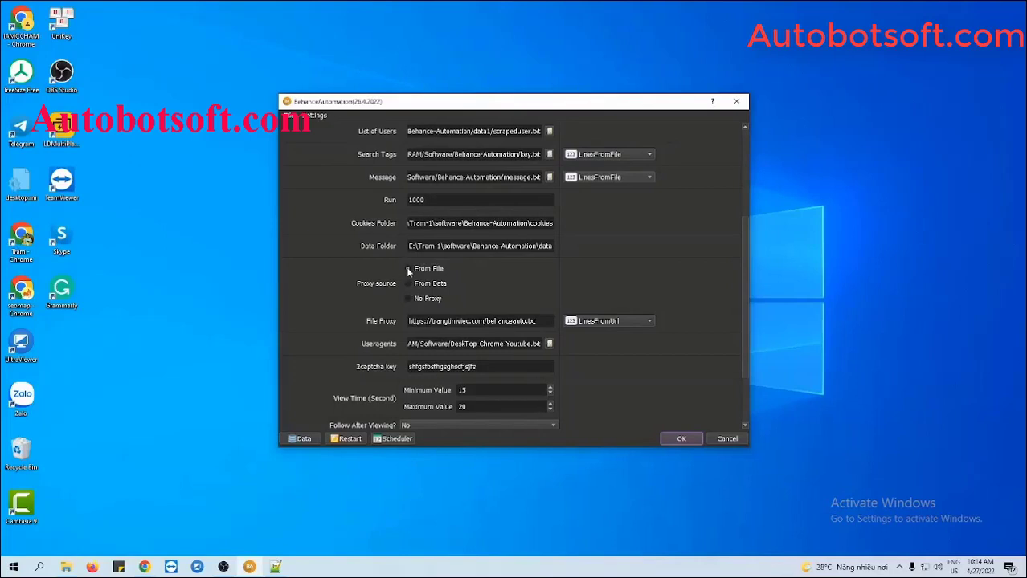
click(408, 270)
click(546, 321)
drag(546, 320, 406, 320)
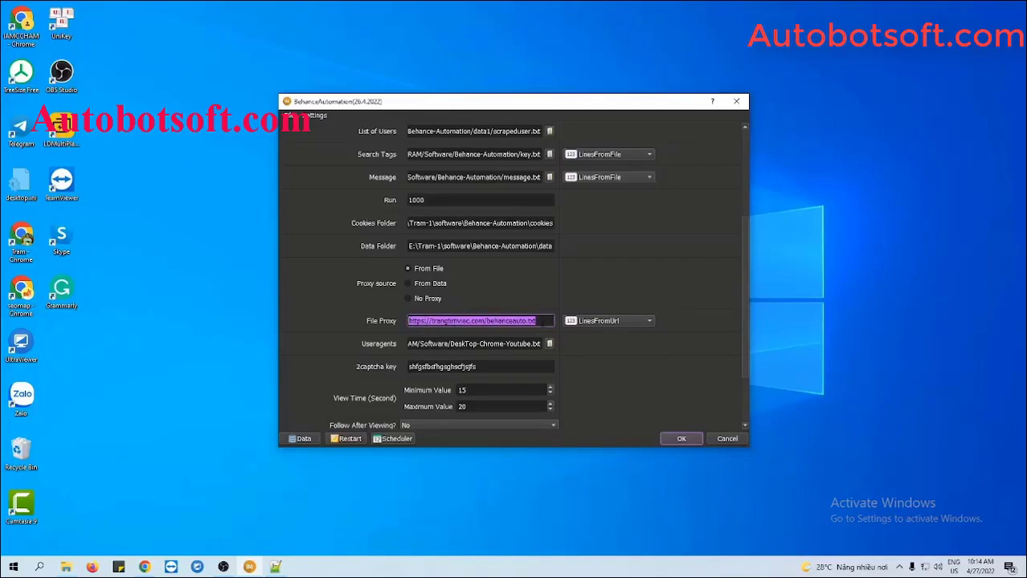
click(604, 322)
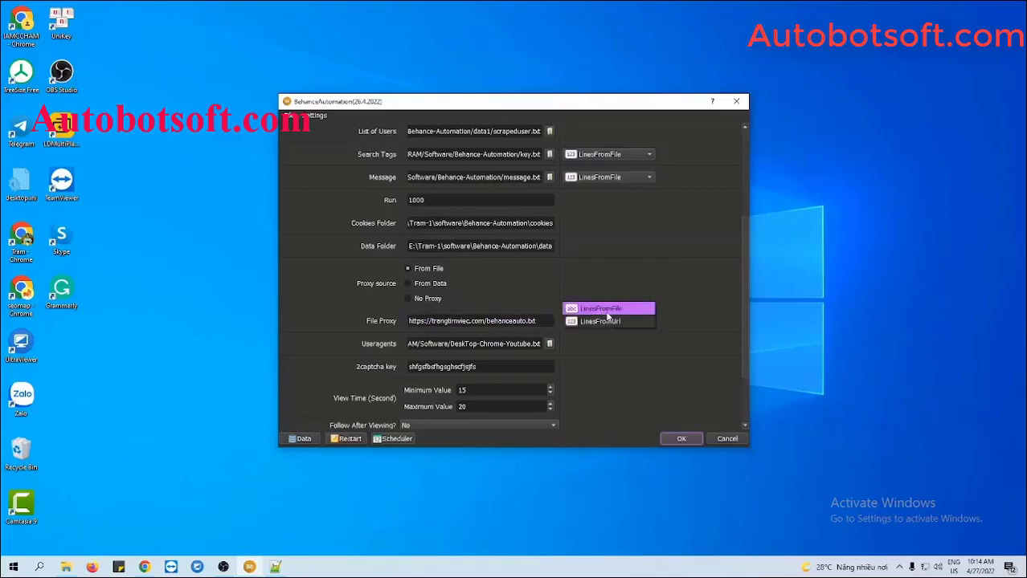
click(607, 310)
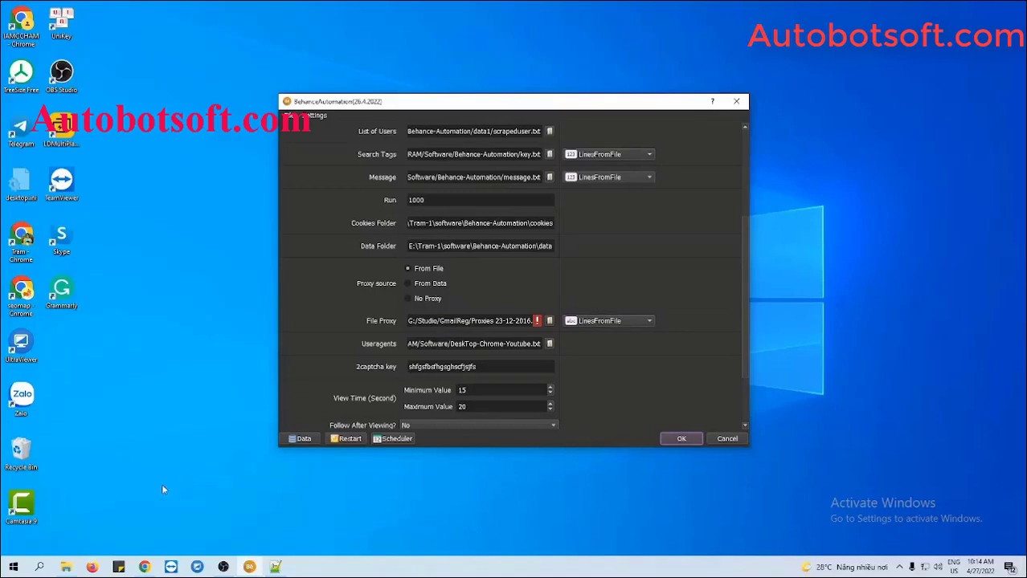
click(66, 568)
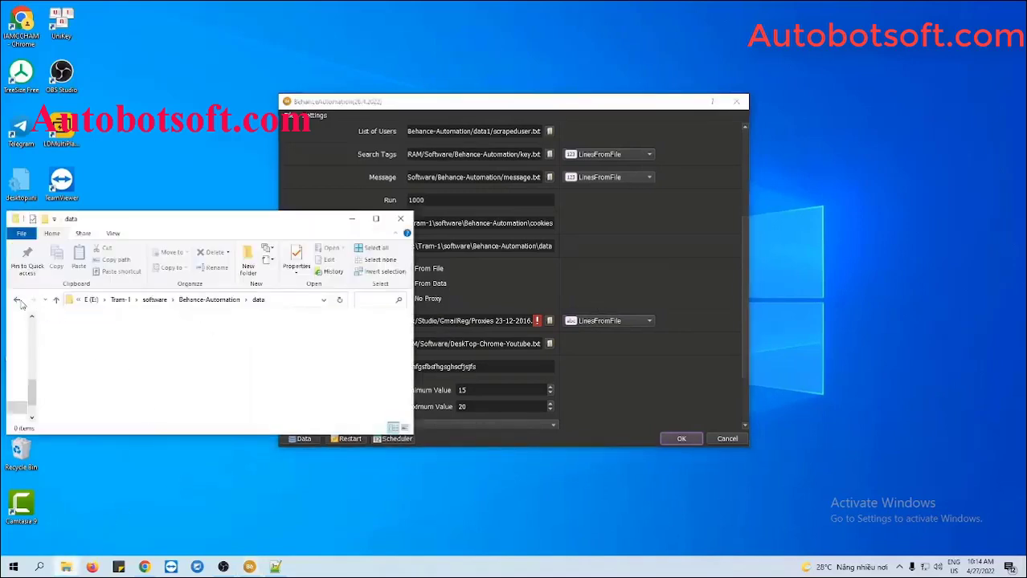
Create a new text file named proxy.txt in the Behance-Automation folder.
click(17, 299)
right_click(175, 380)
mouse_move(217, 358)
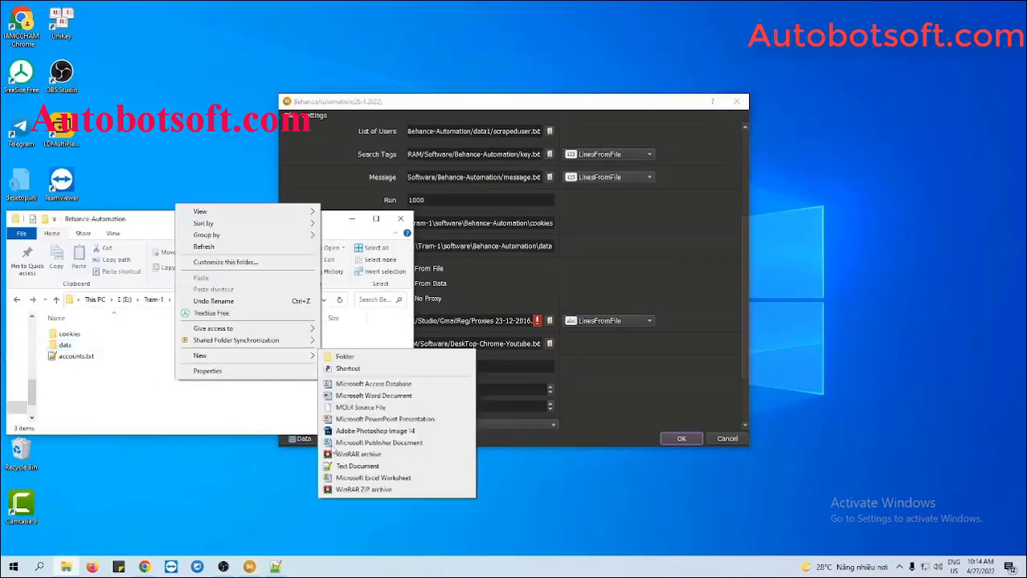
click(353, 465)
text(proxys.txt)
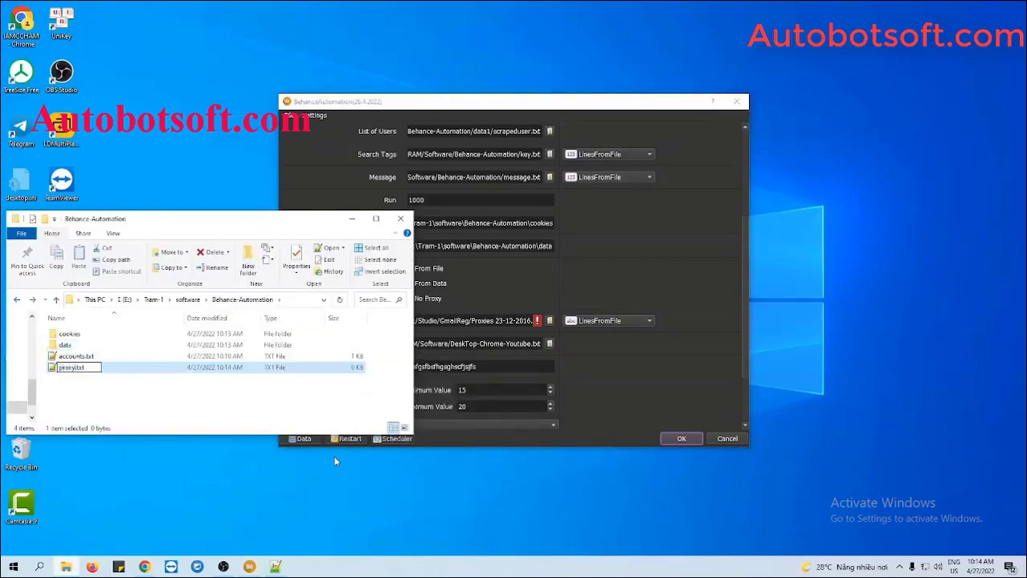
key(Return)
Paste the 30 proxy addresses into proxy.txt, save it, and close Notepad++ and Explorer.
double_click(92, 369)
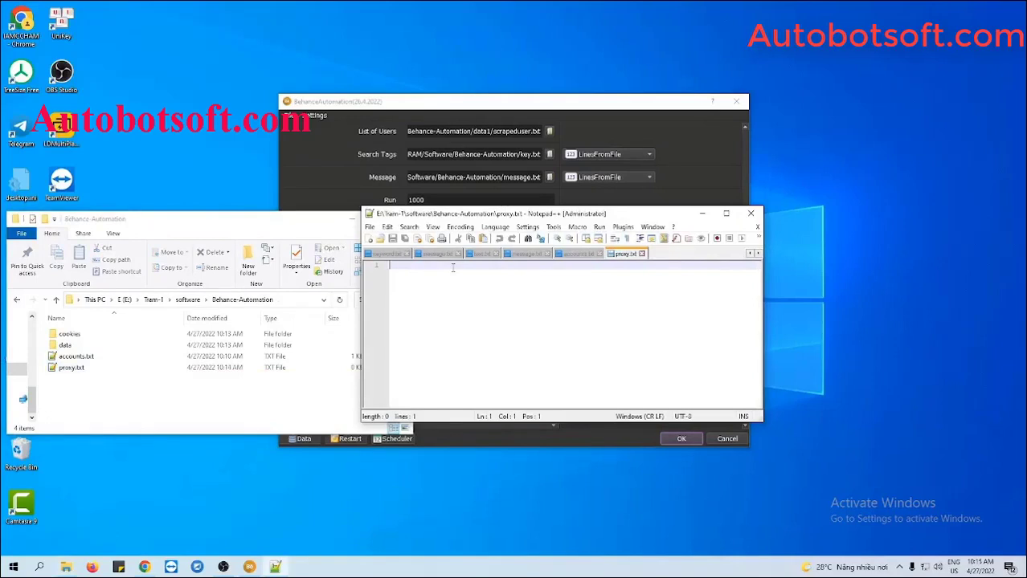
key(ctrl+v)
key(BackSpace)
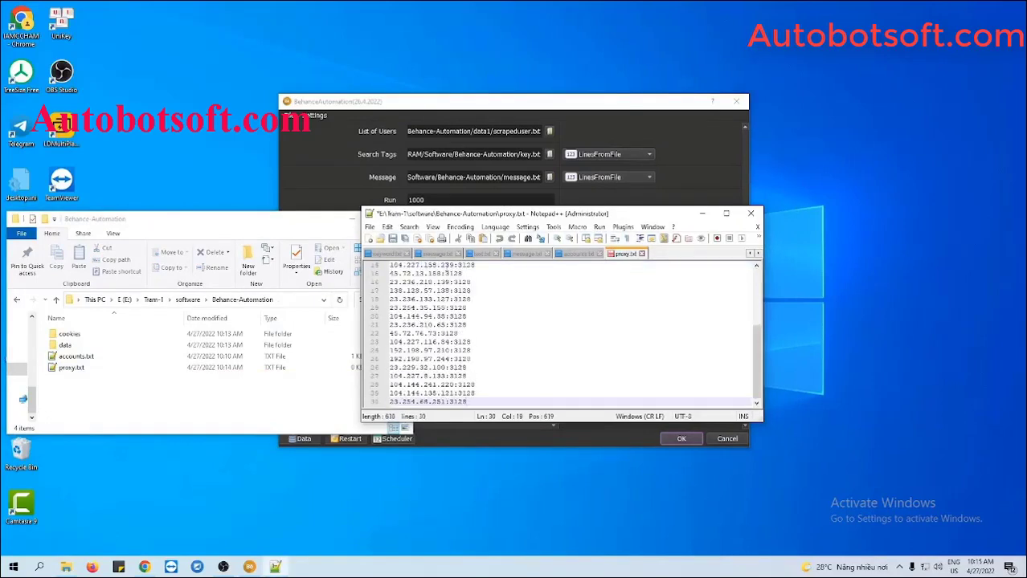
click(400, 240)
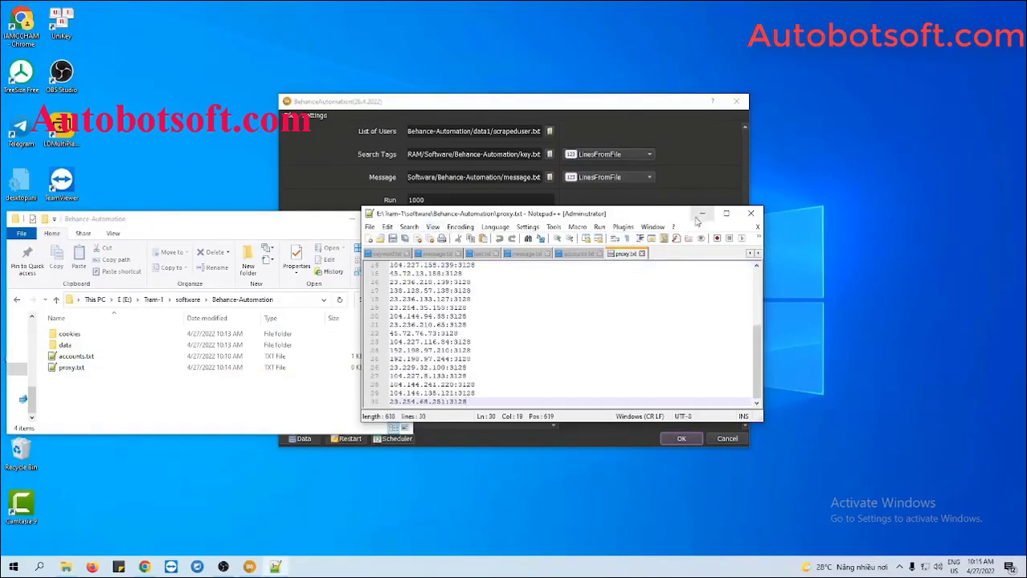
click(750, 212)
click(352, 218)
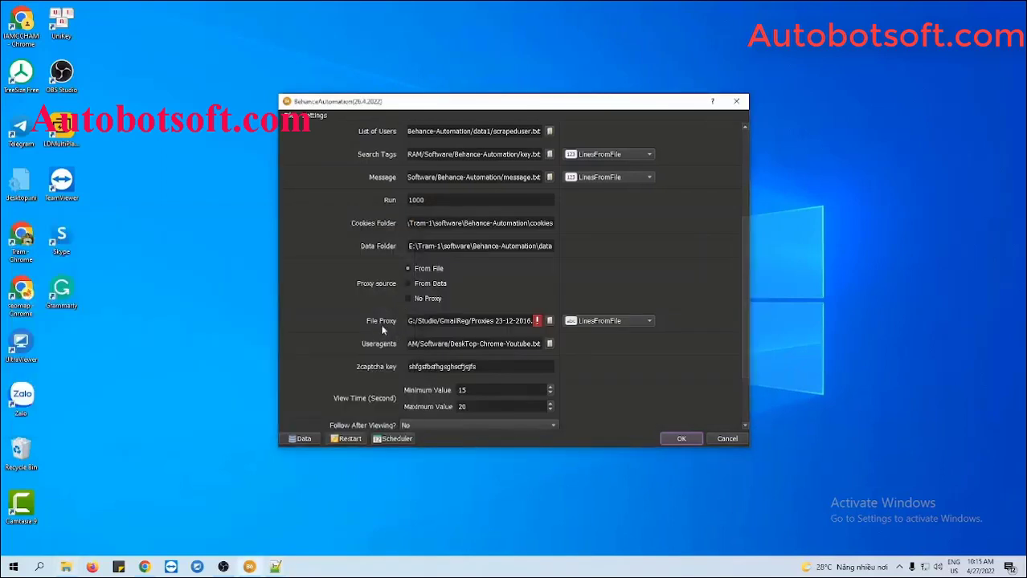
Set File Proxy to proxy.txt and switch the proxy source to From Data.
click(549, 321)
click(449, 211)
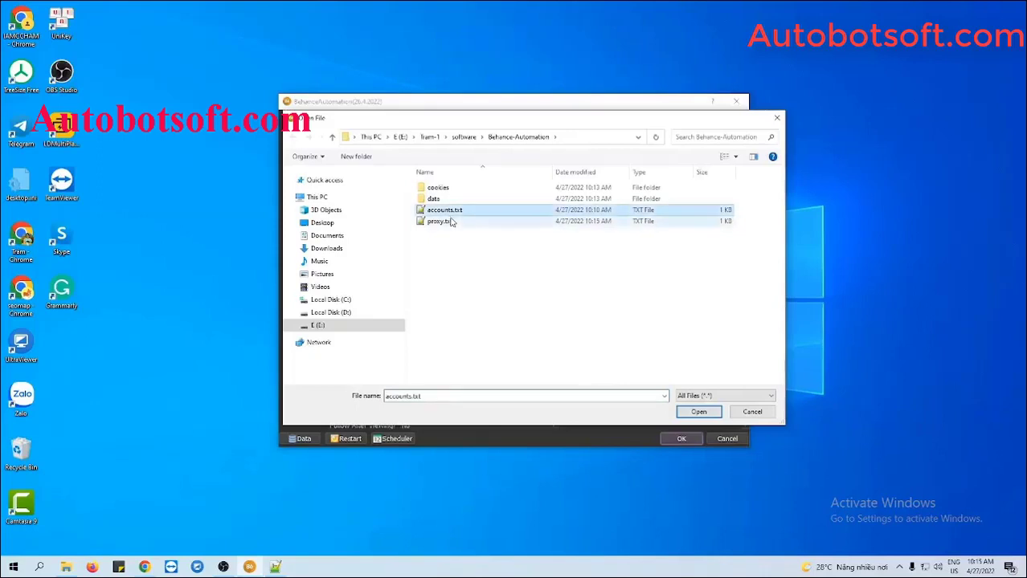
click(448, 222)
click(685, 412)
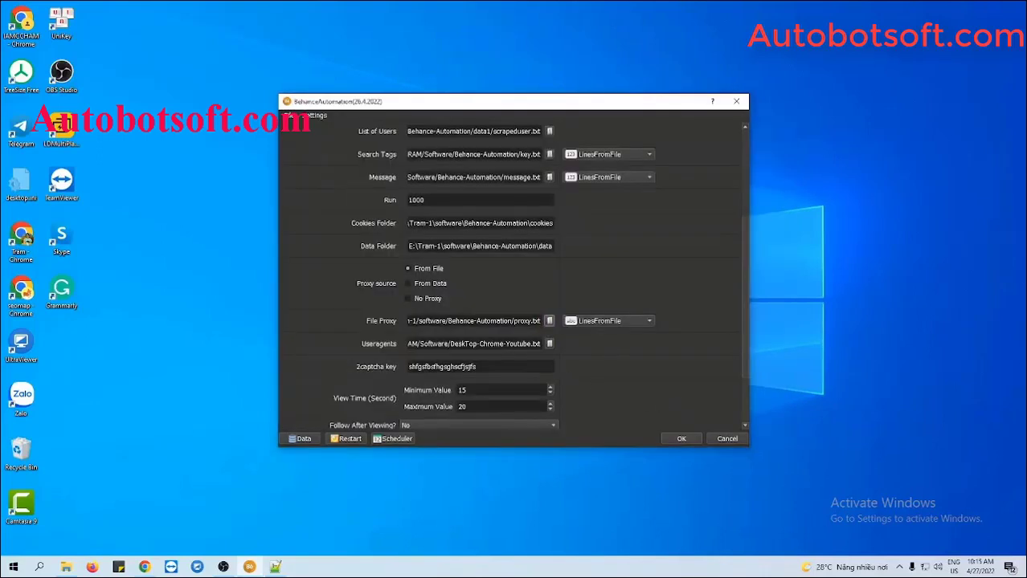
click(408, 284)
click(302, 438)
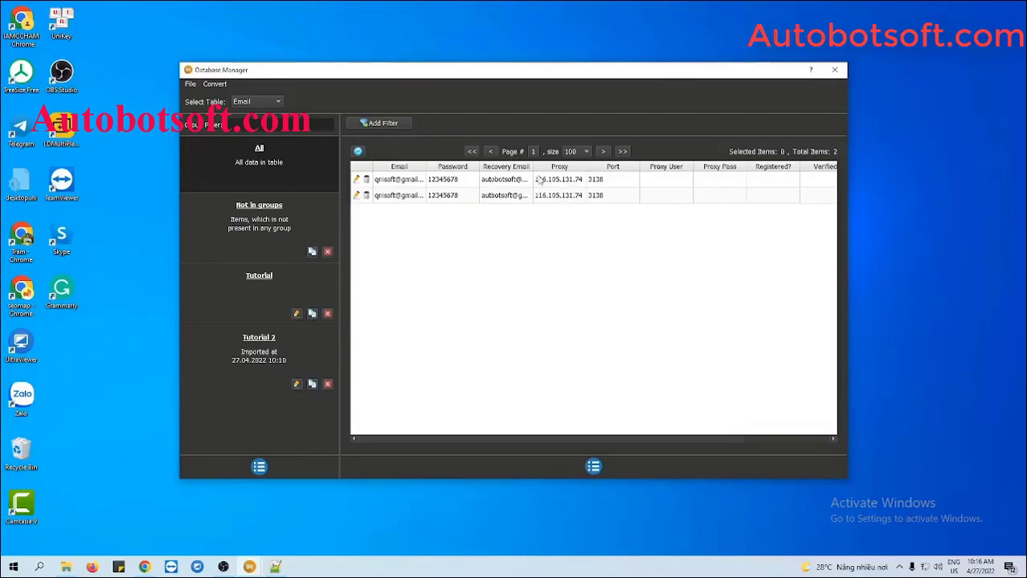
click(833, 70)
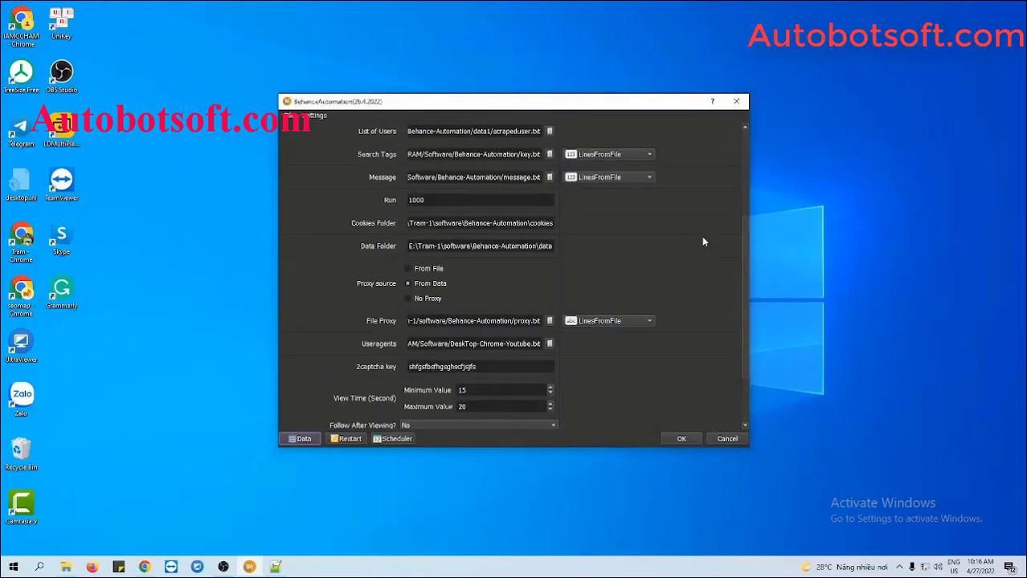
Select No Proxy and set Useragents to DeskTop-Chrome-Youtube.txt from the Behance-Automation folder.
click(408, 299)
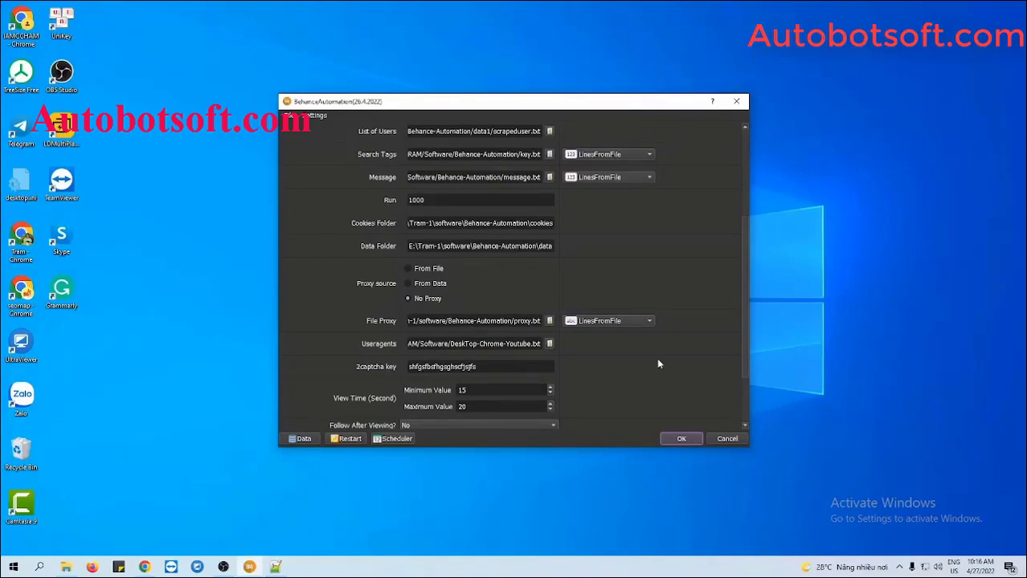
scroll(658, 364, down, 1)
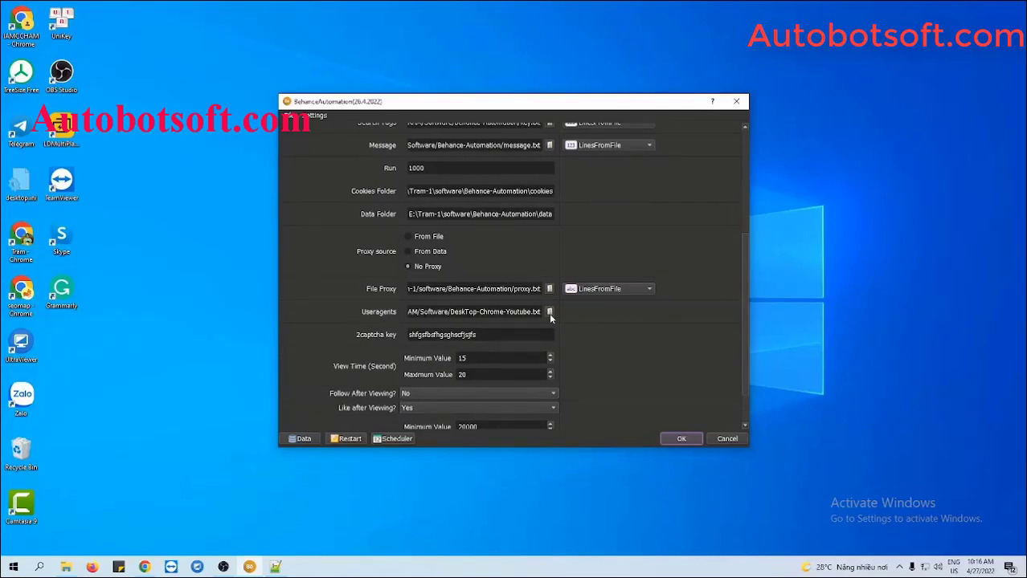
click(67, 568)
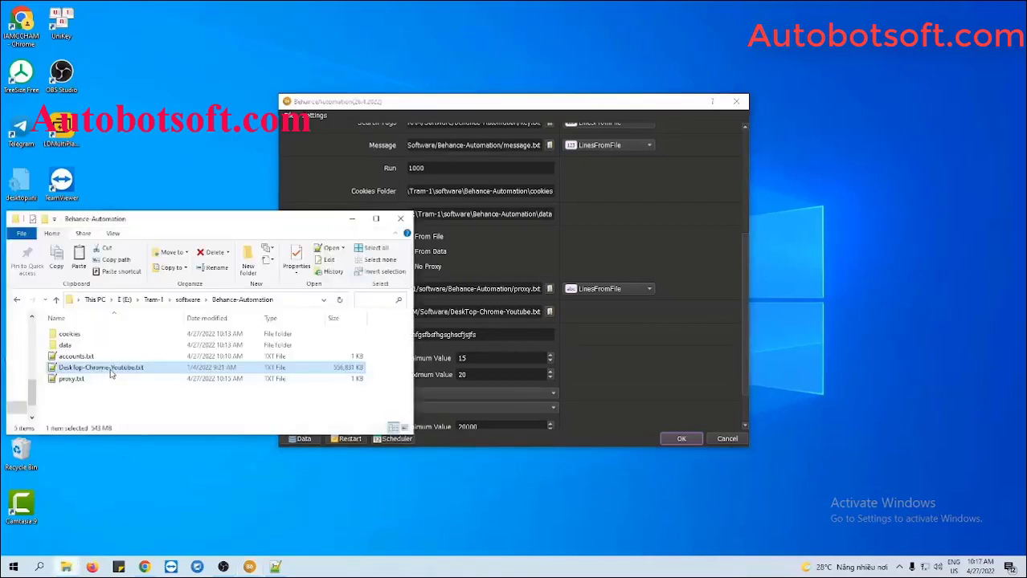
click(596, 360)
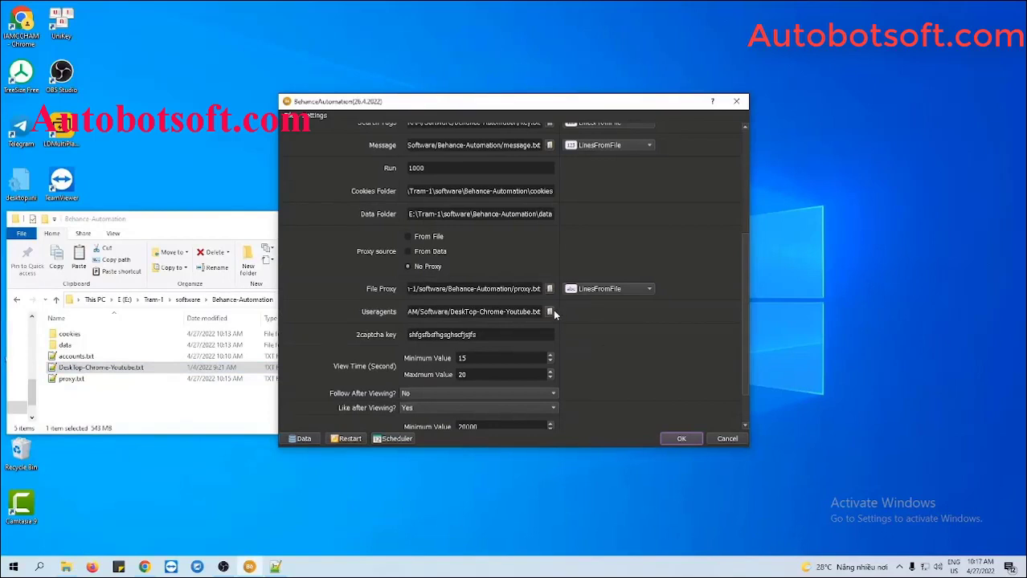
click(549, 311)
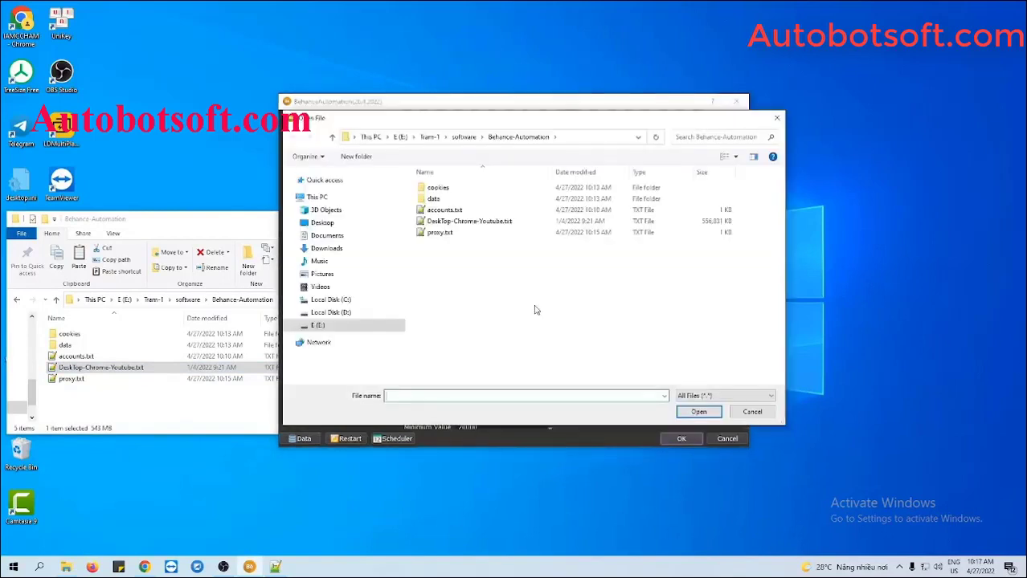
click(699, 412)
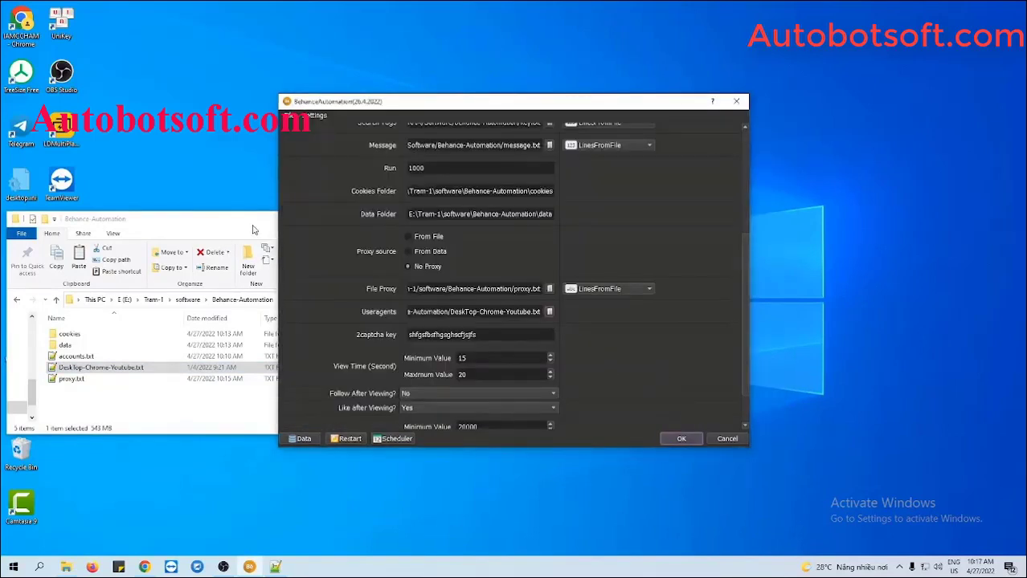
click(253, 229)
click(351, 219)
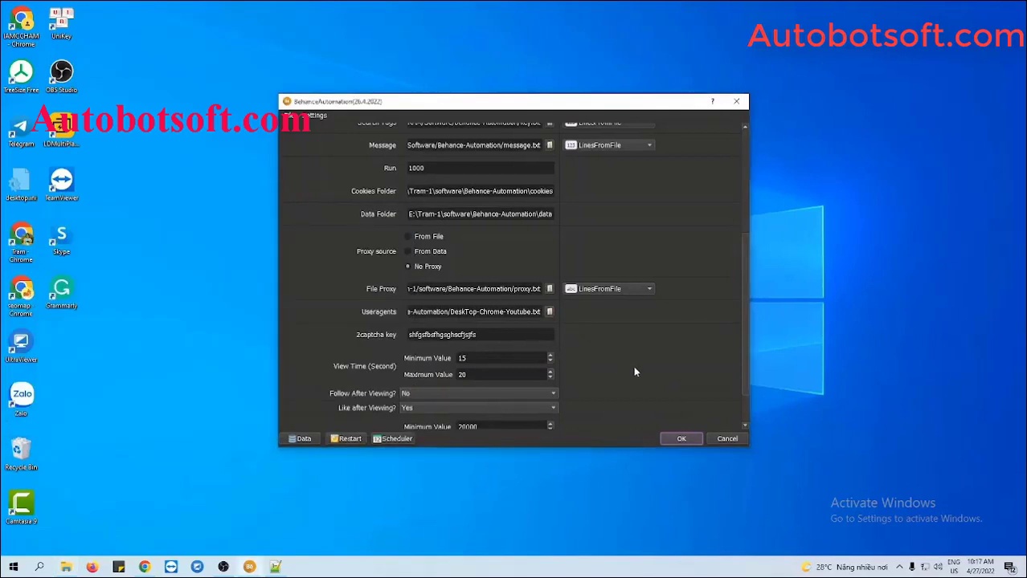
scroll(635, 372, down, 1)
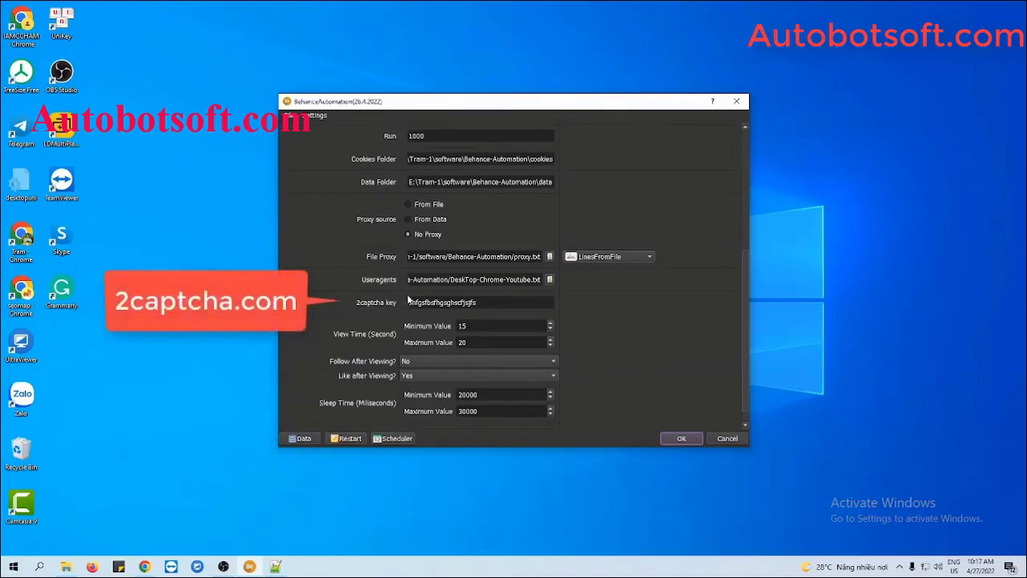
click(476, 303)
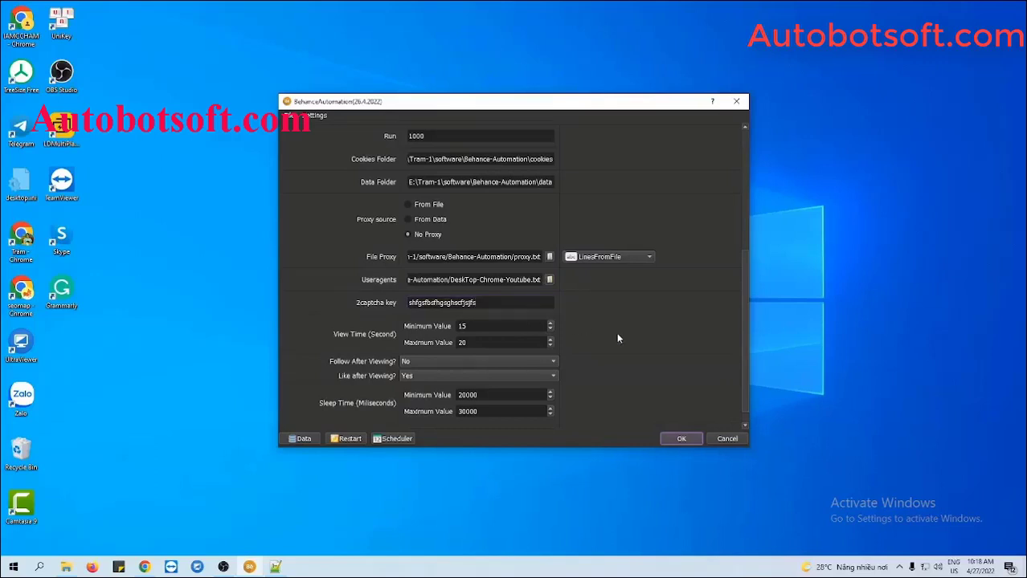
scroll(618, 338, down, 1)
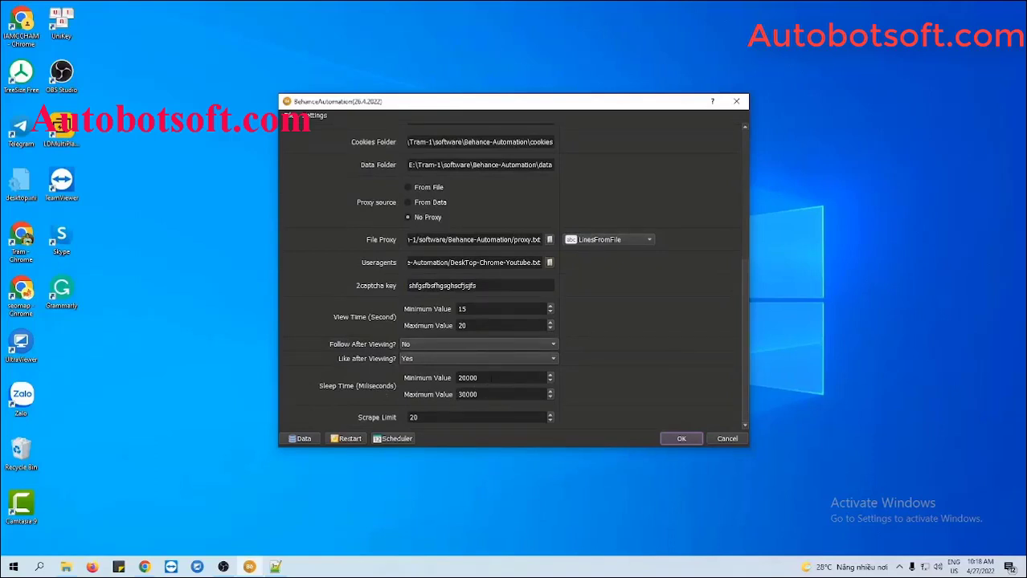
Change the sleep time from 20000–30000 to a 5000 minimum and 7000 maximum.
click(491, 378)
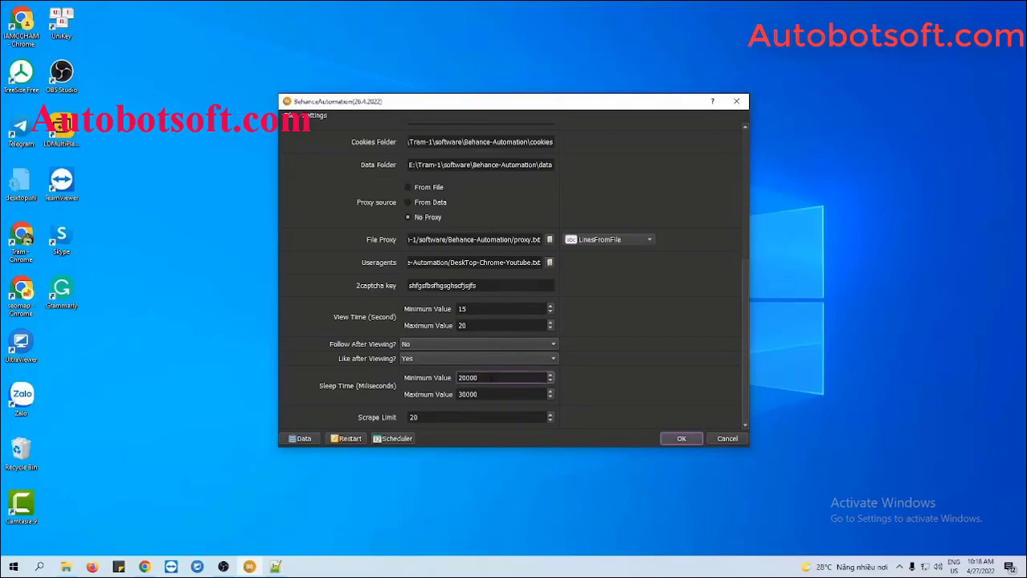
click(491, 394)
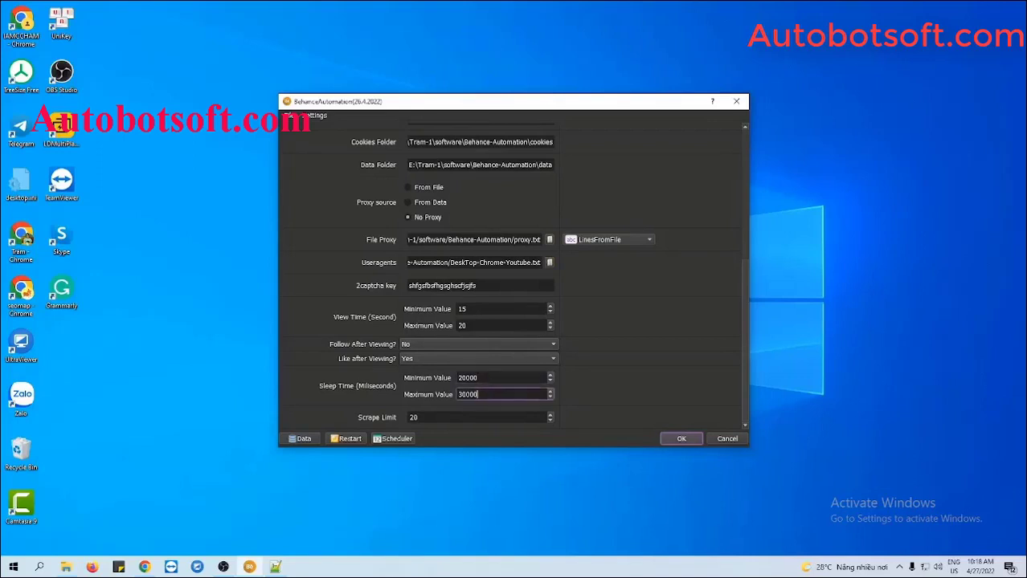
click(466, 377)
double_click(466, 377)
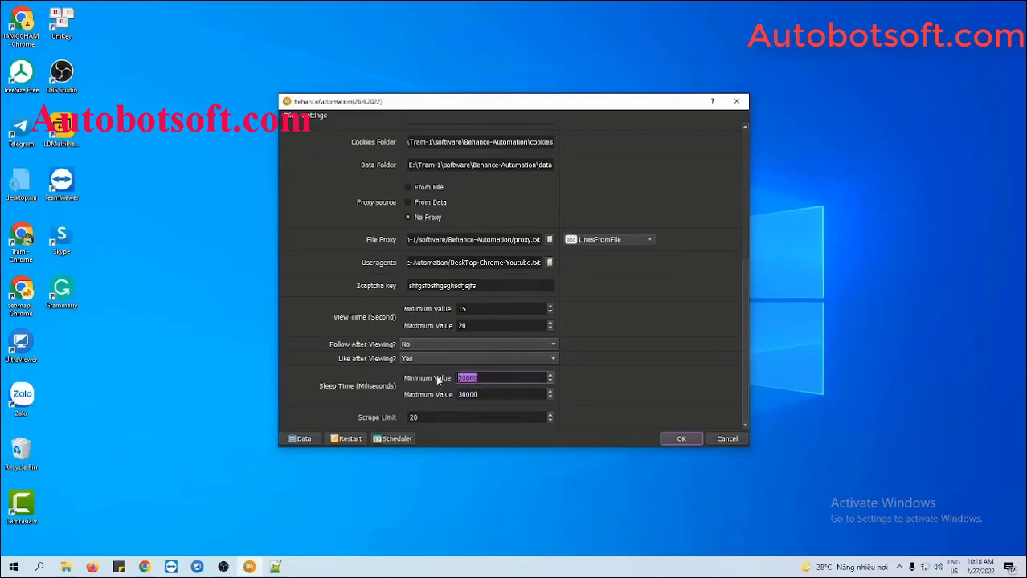
text(5000)
click(466, 395)
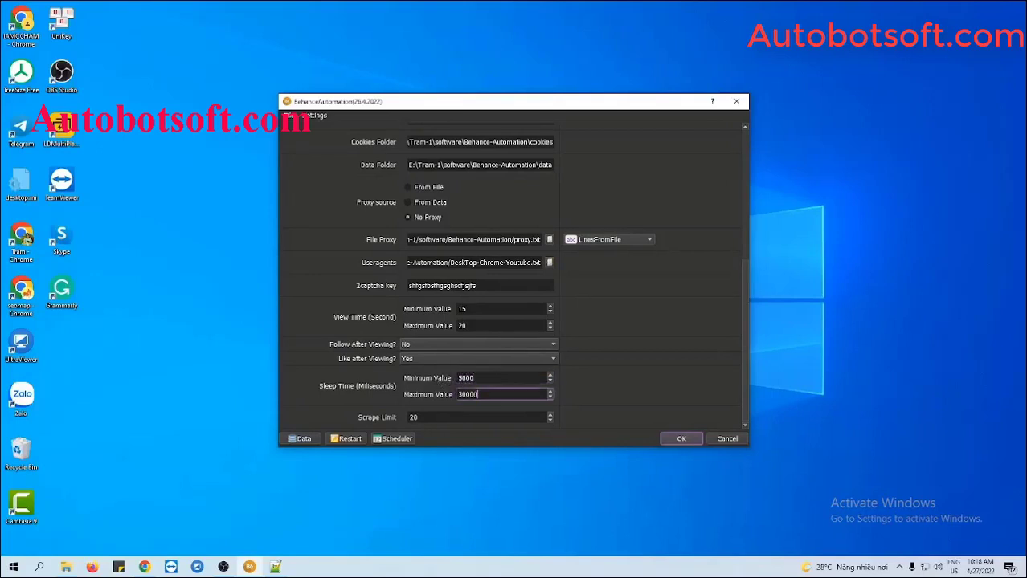
double_click(466, 395)
text(7000)
click(576, 384)
Select the Increase Views radio button under Action at the top of the settings.
scroll(707, 205, up, 5)
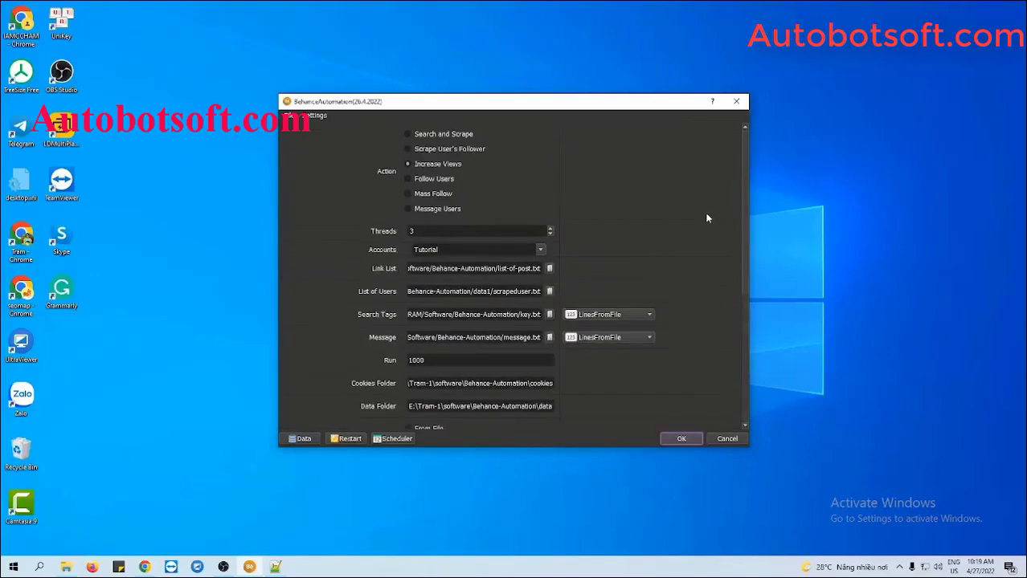
click(407, 164)
Add a new text document named list-post.txt to the Behance-Automation folder and open it in Notepad++.
click(66, 567)
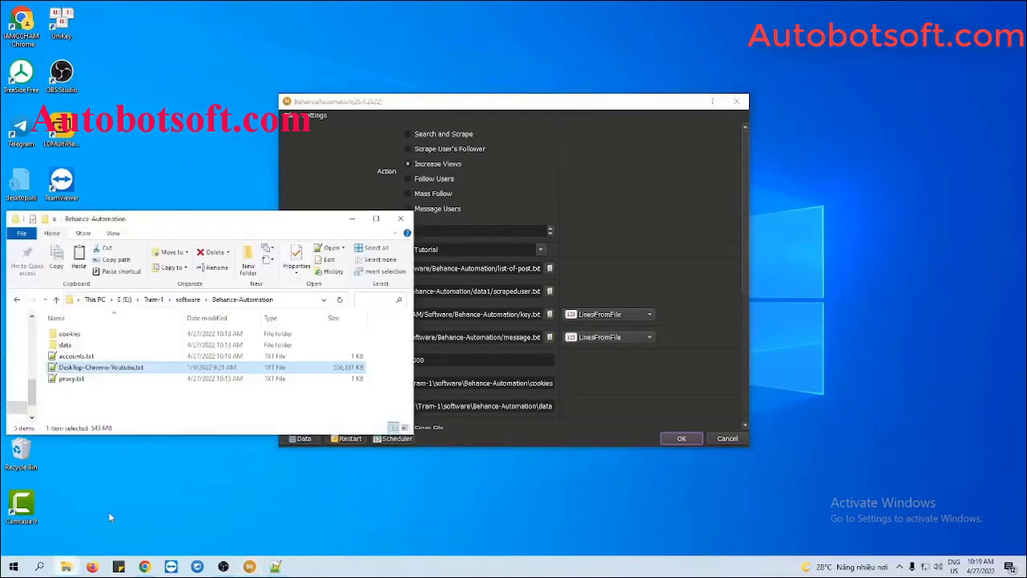
right_click(115, 393)
mouse_move(154, 371)
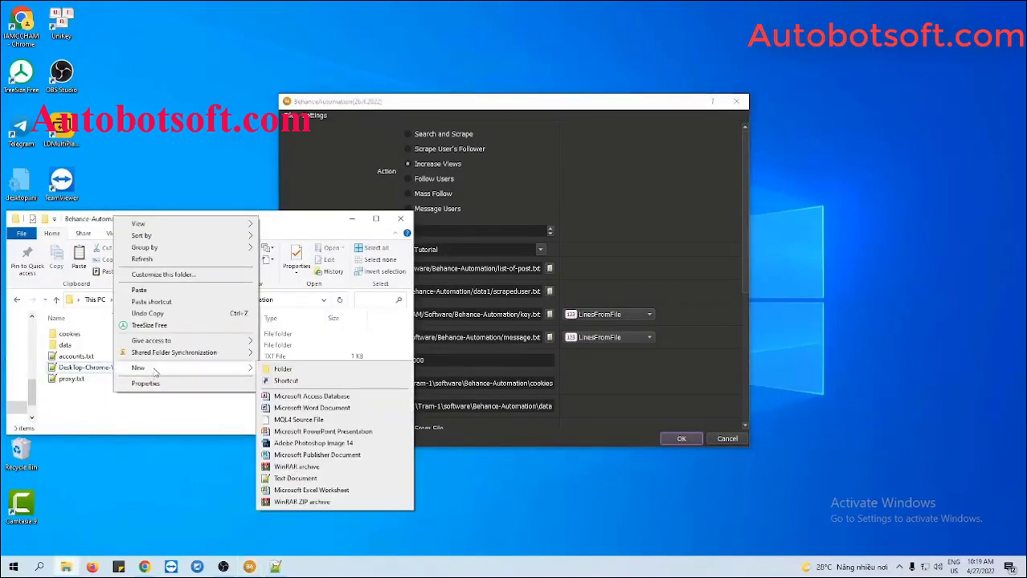
click(291, 479)
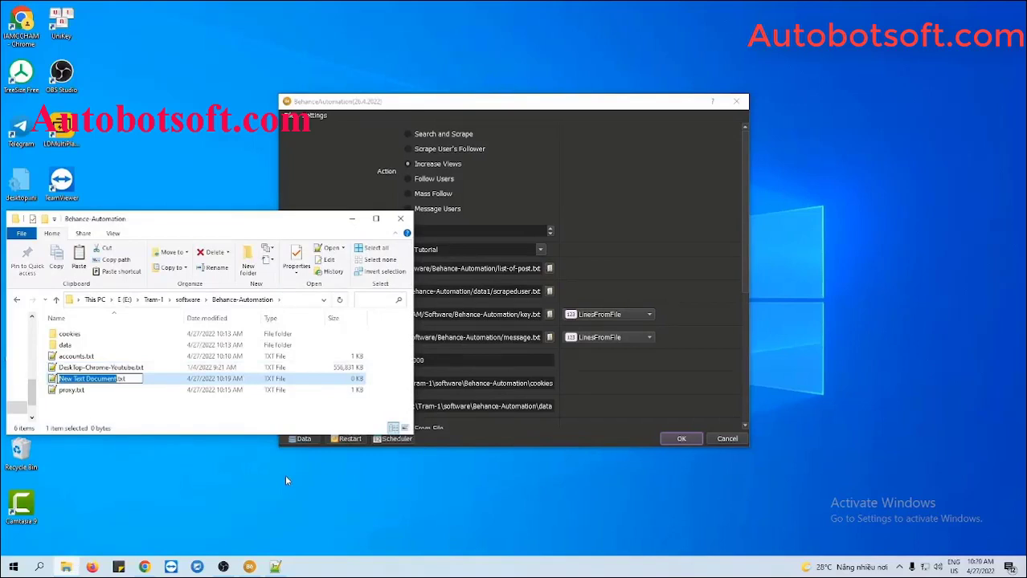
text(lis)
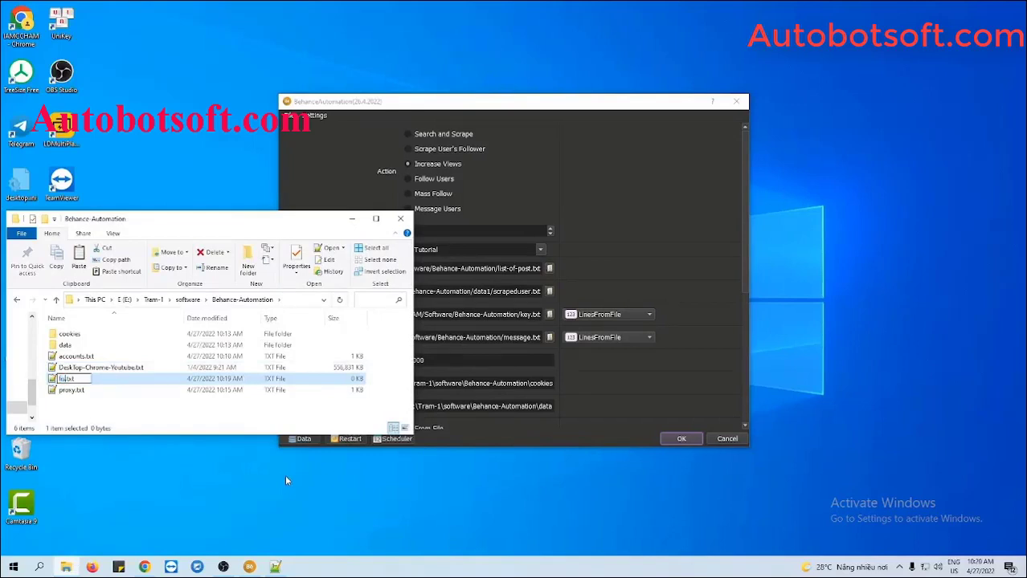
text(t)
text(-post)
text(s)
key(Return)
double_click(72, 378)
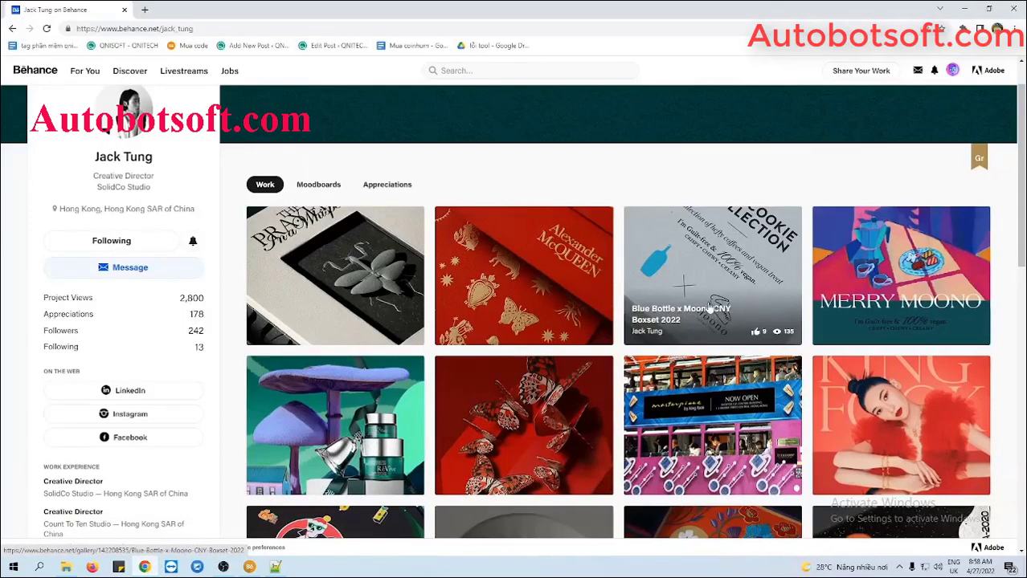
Open the Blue Bottle x Moono CNY Boxset 2022 project and copy its URL from the address bar.
click(713, 299)
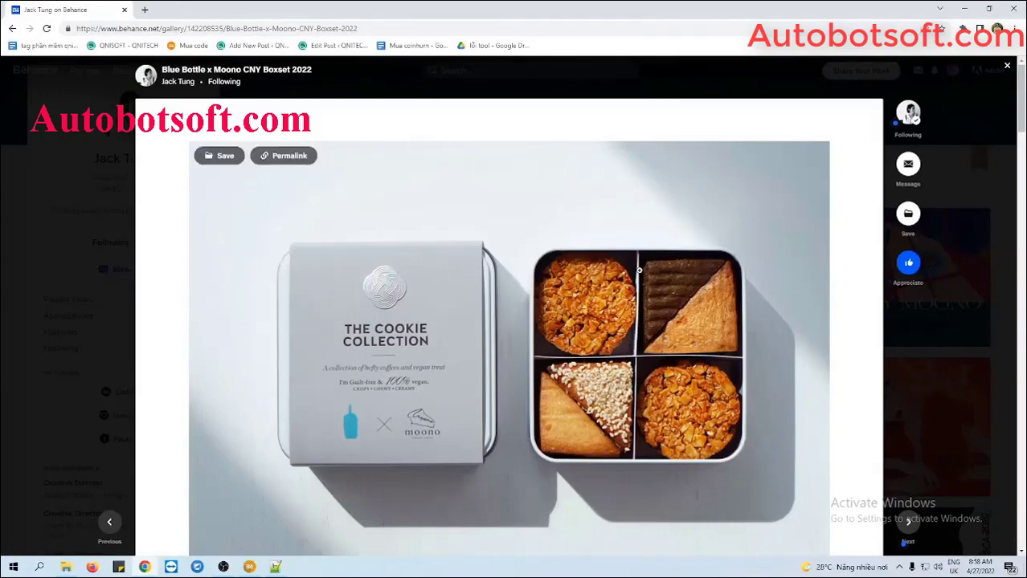
click(389, 27)
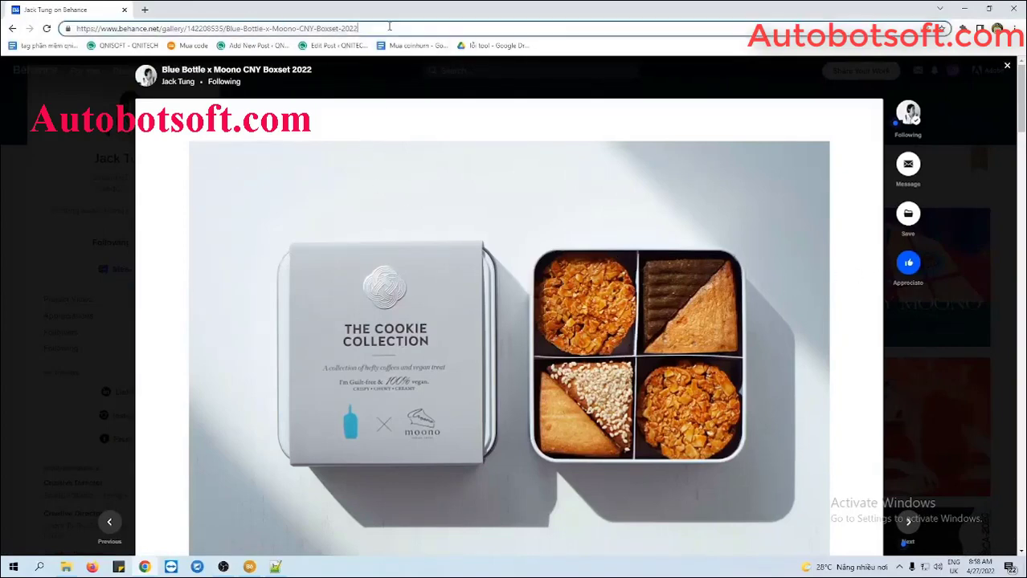
key(ctrl+a)
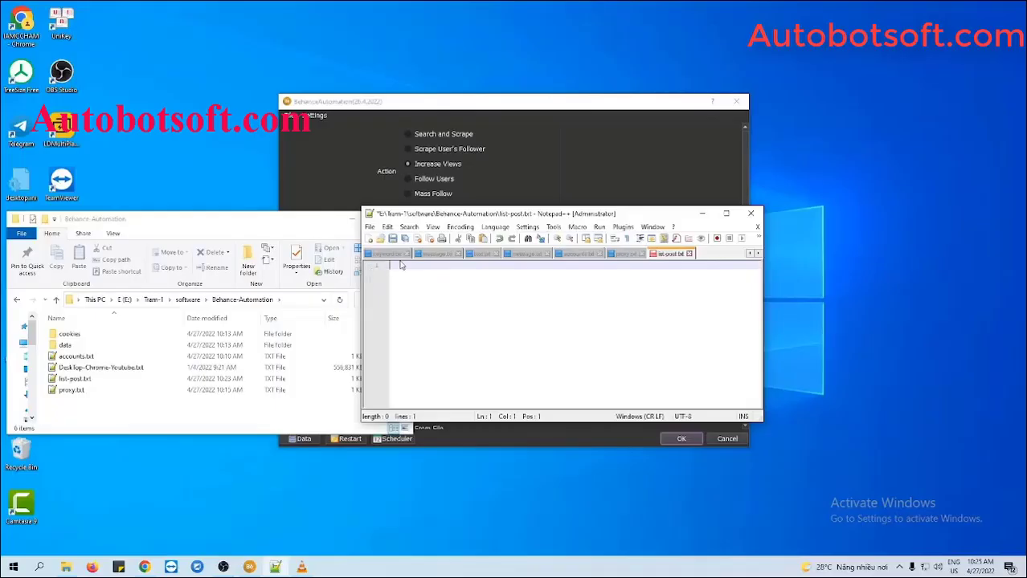
text(https://www.behance.net/gallery/142208535/Blue-Bottle-x-Moono-CNY-Boxset-2022)
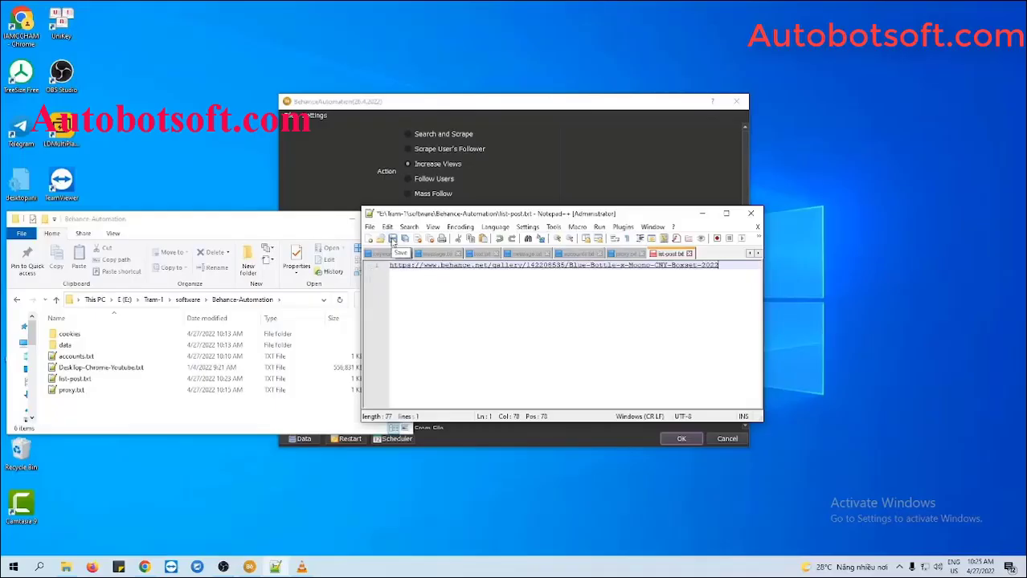
Save list-post.txt, then minimize the File Explorer and Notepad++ windows.
click(392, 239)
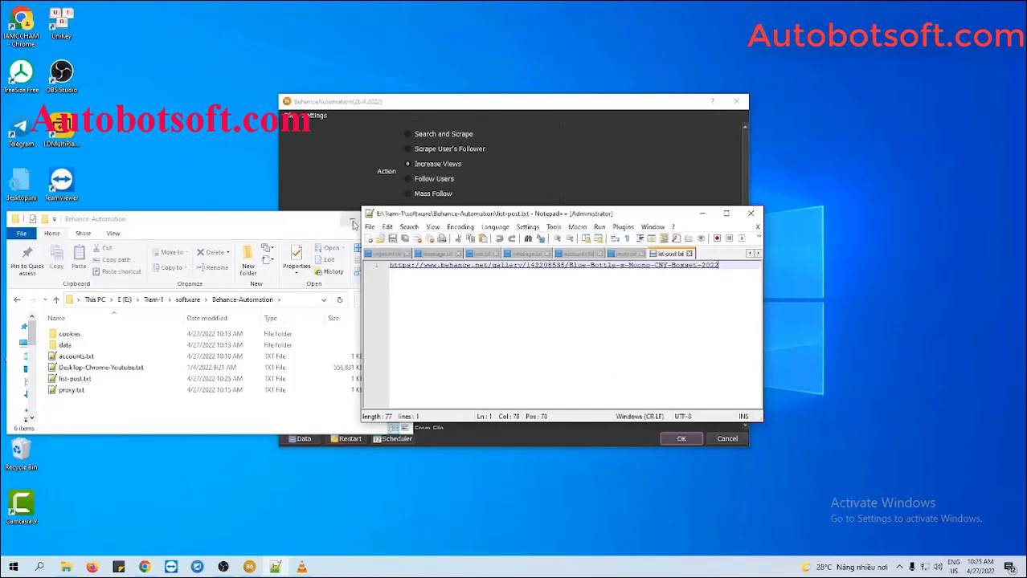
click(351, 218)
click(702, 214)
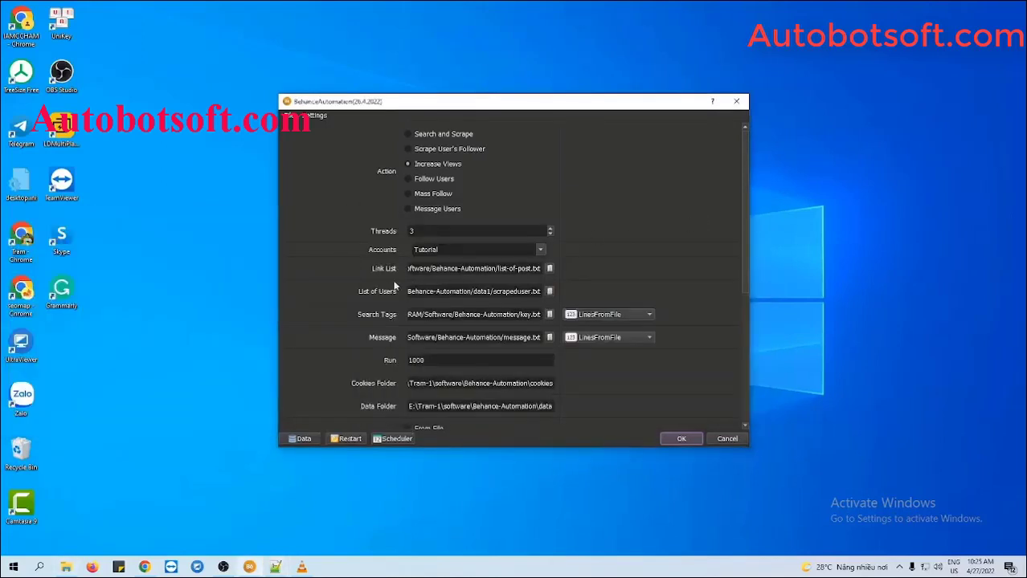
Point Link List to list-post.txt instead of list-of-post.txt.
click(549, 268)
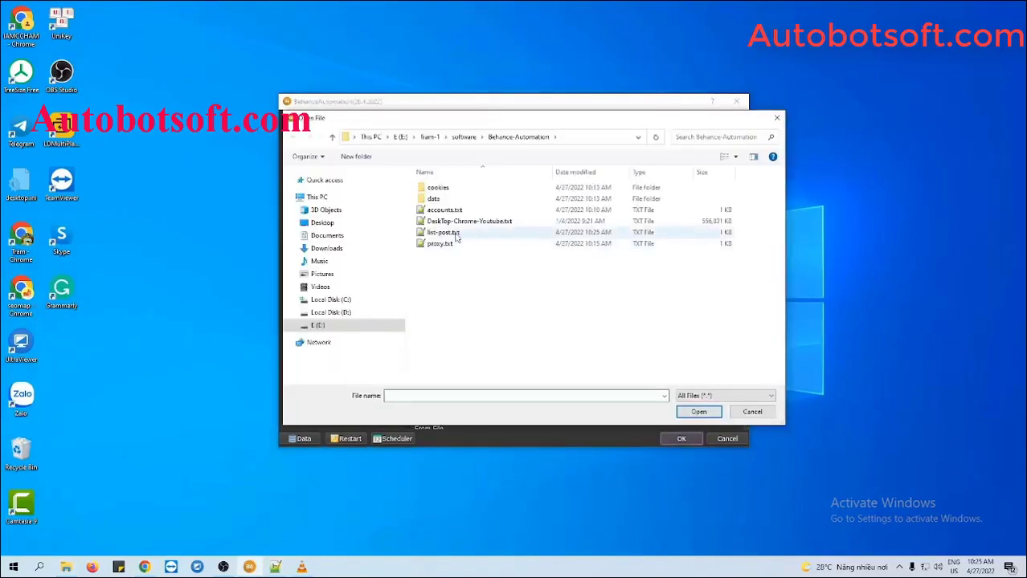
click(444, 232)
click(698, 412)
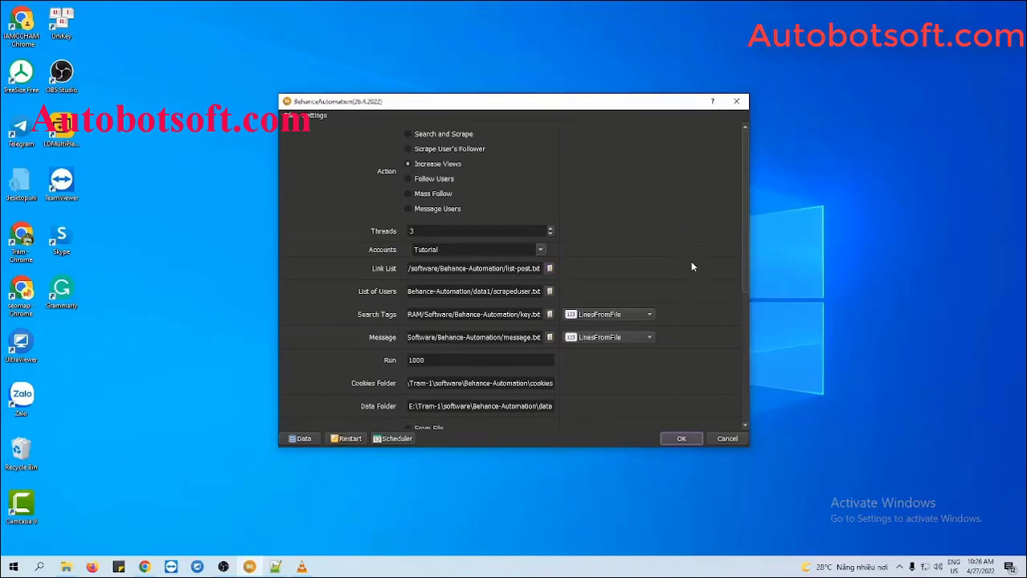
Check the View Time bounds of 15 and 20 seconds.
scroll(703, 335, down, 5)
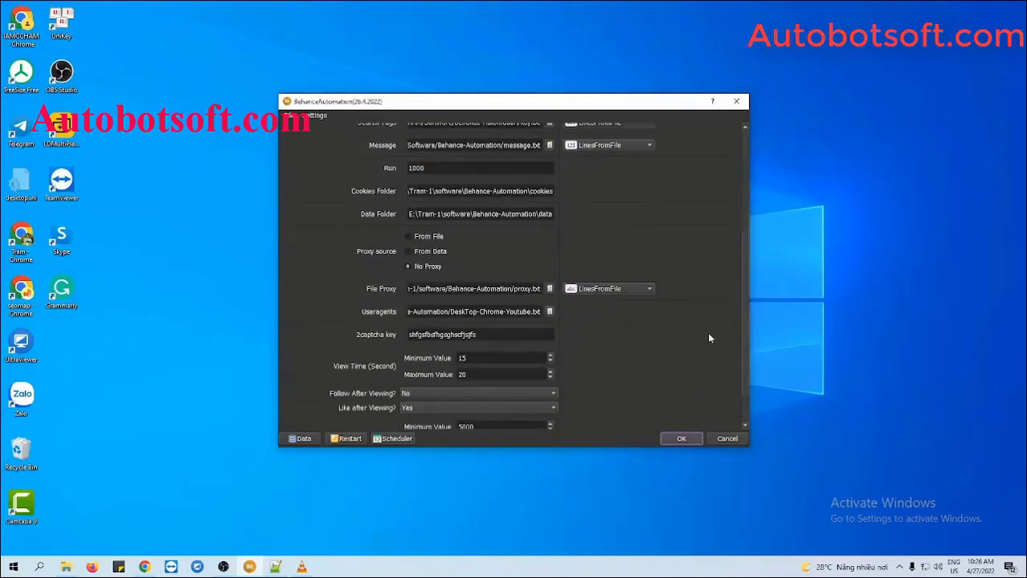
scroll(709, 338, down, 2)
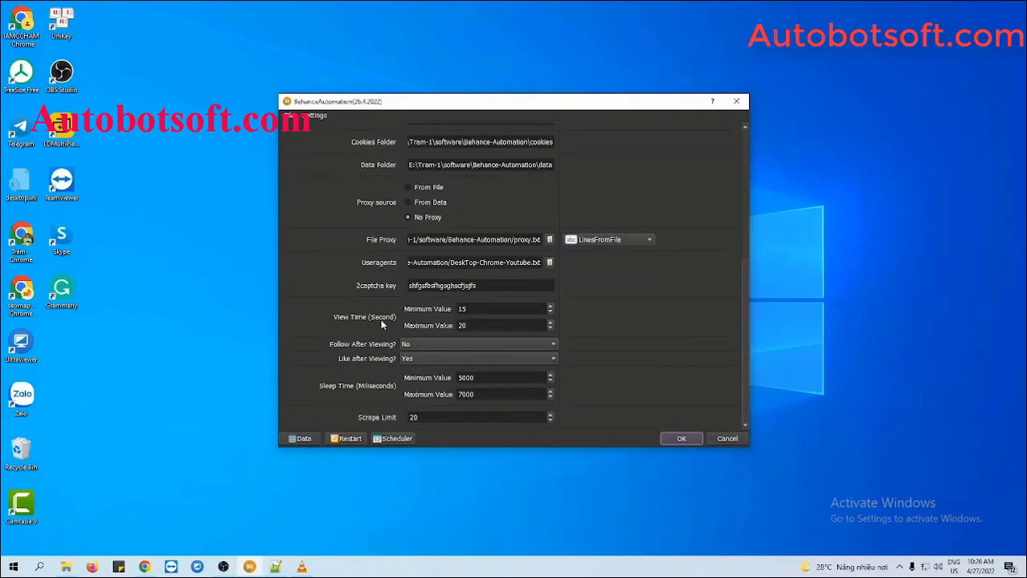
click(465, 309)
click(479, 325)
Set Like after Viewing to Yes and Follow After Viewing to No.
click(415, 345)
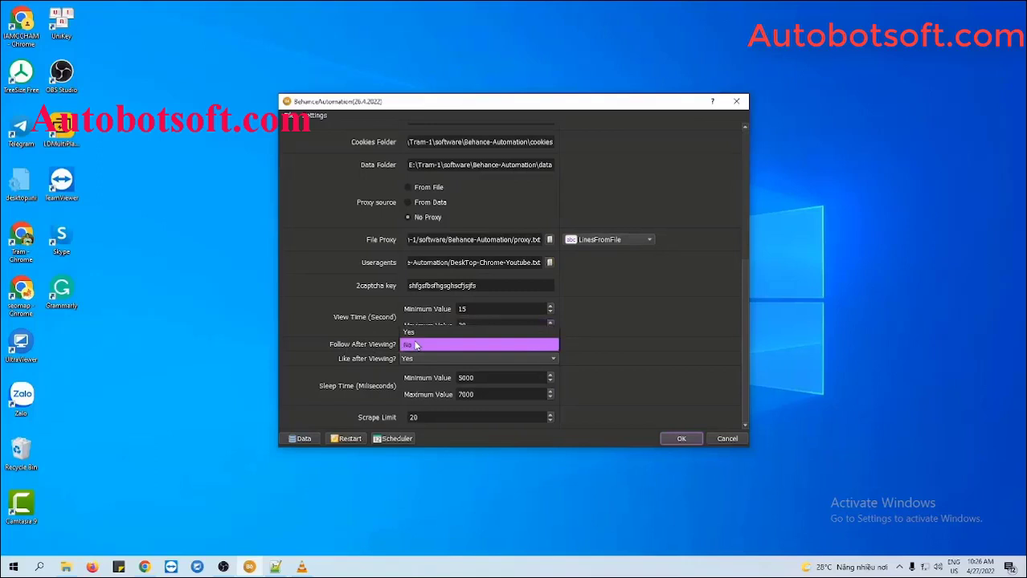
click(419, 327)
click(416, 361)
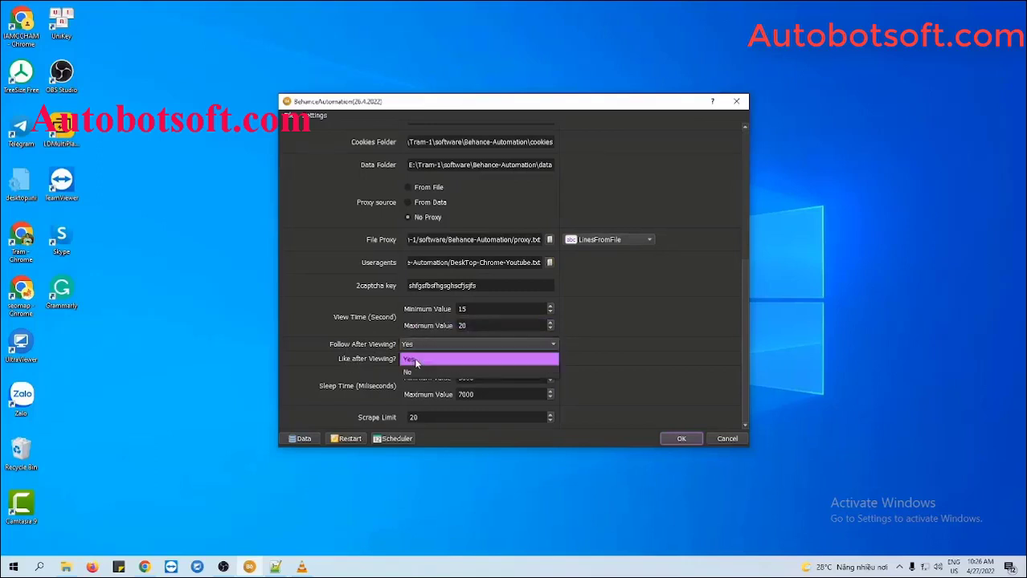
click(415, 361)
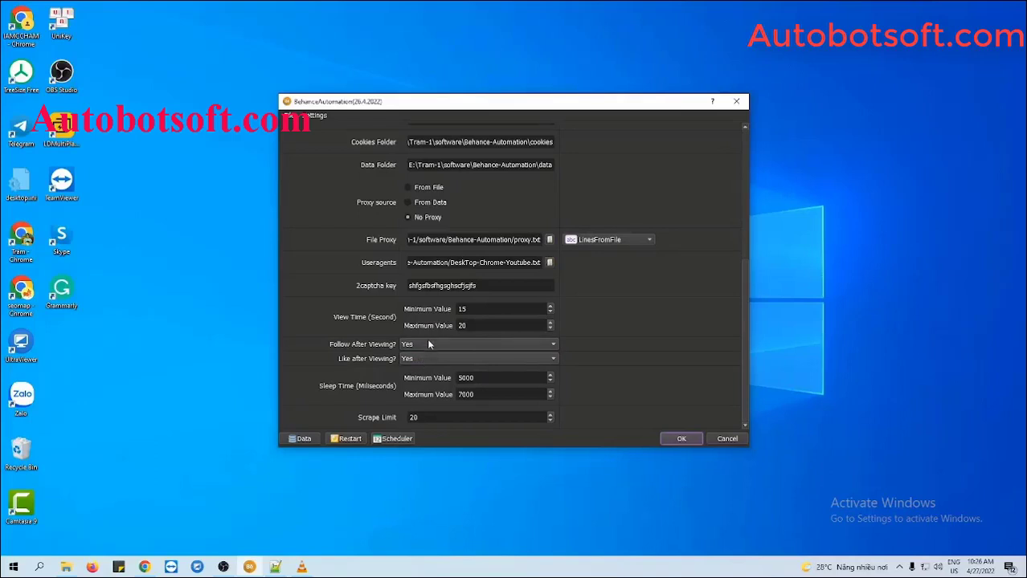
click(430, 344)
click(450, 357)
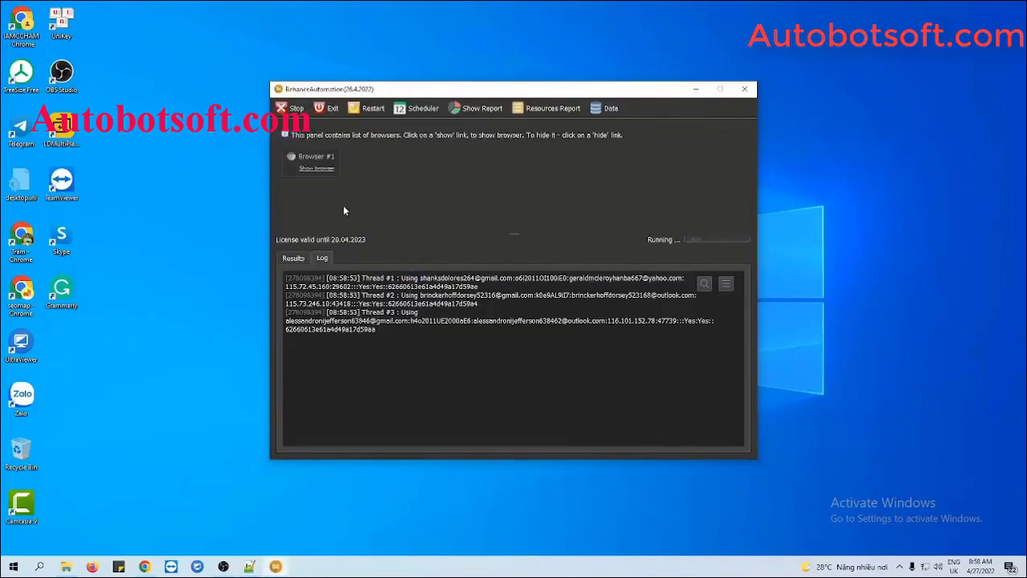
Show the Browser #1 and Browser #2 windows and arrange all windows side by side.
click(321, 168)
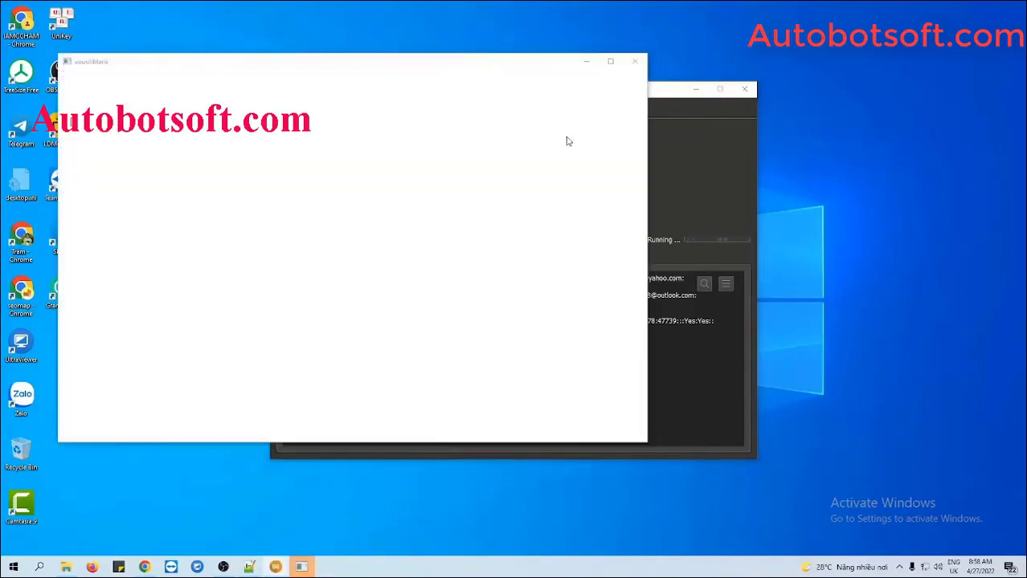
click(669, 165)
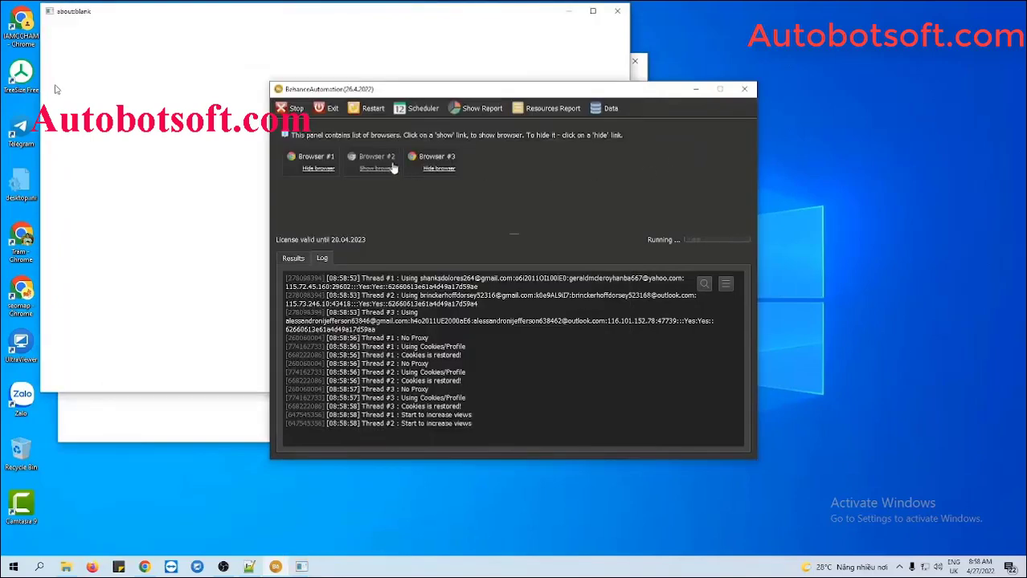
click(390, 168)
right_click(655, 567)
click(735, 472)
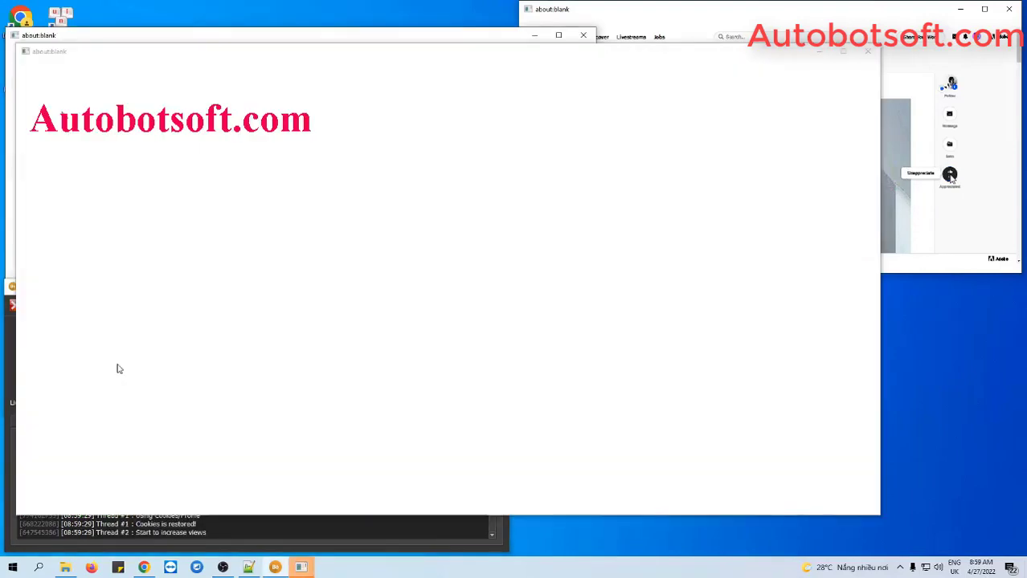
Tile the open worker browser windows side by side from the taskbar menu.
right_click(664, 567)
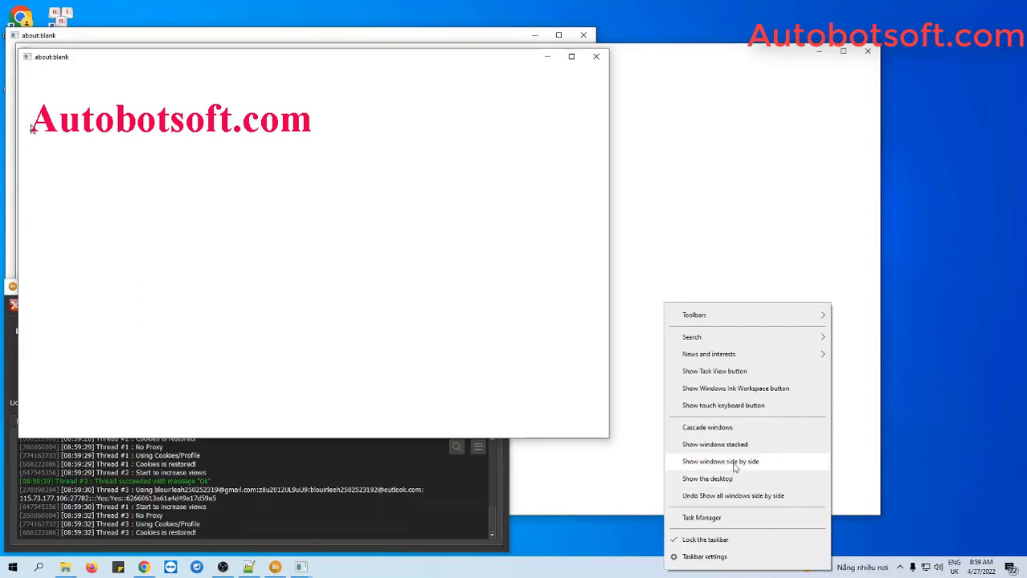
click(734, 467)
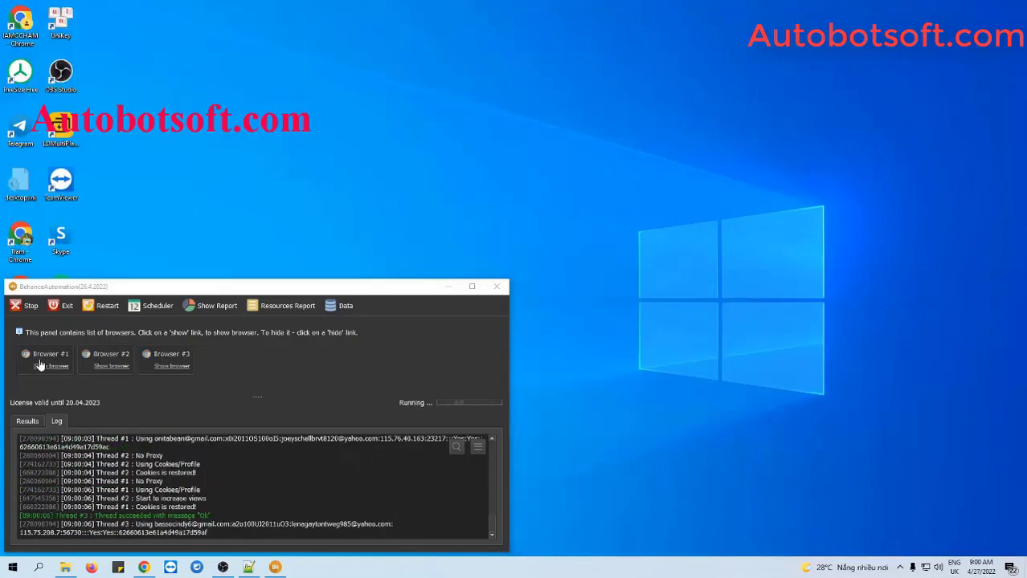
Show Browser #1's window and let threads #1–#3 like the post and succeed.
click(38, 365)
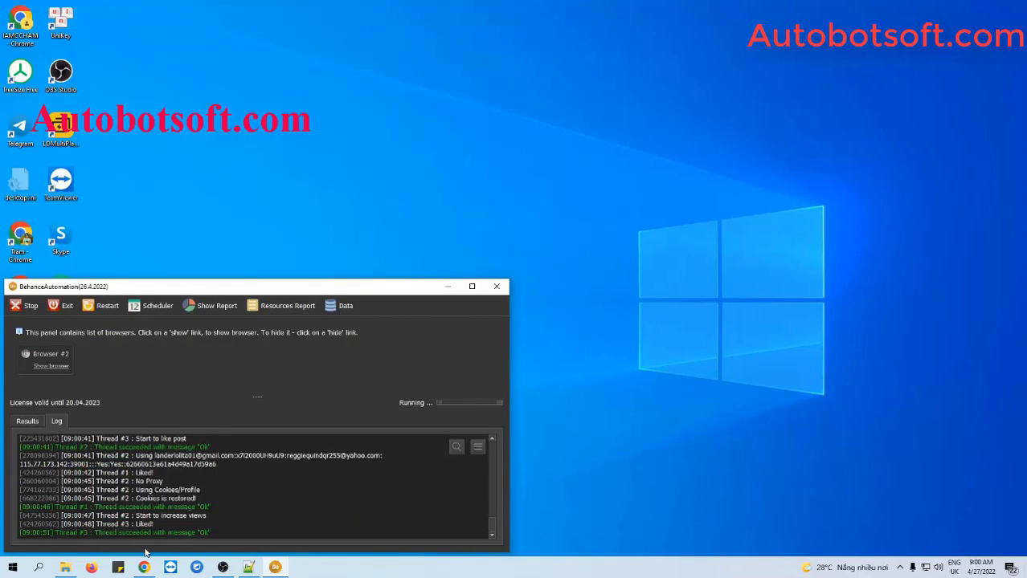
mouse_move(144, 568)
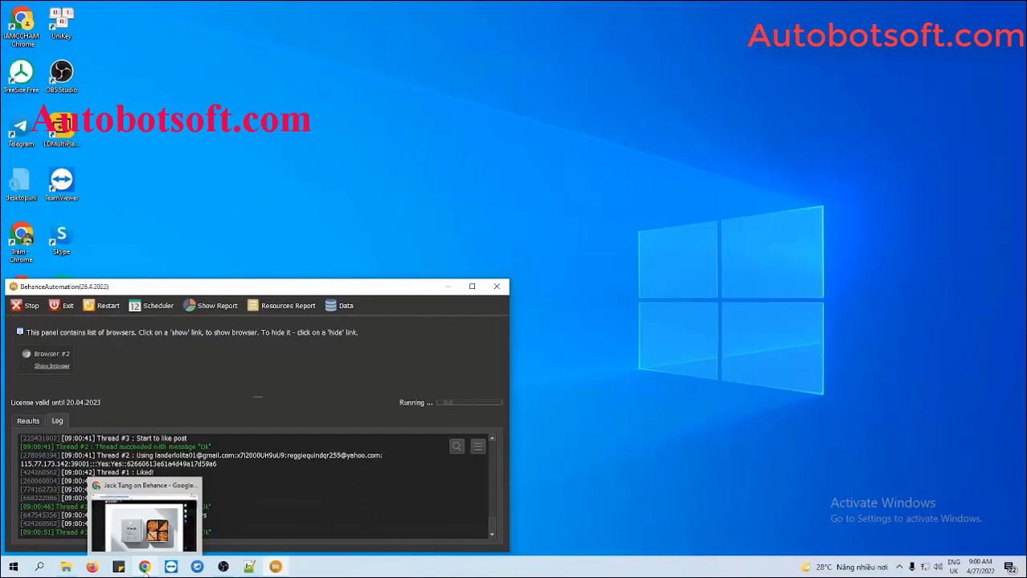
Reload the Blue Bottle x Moono CNY Boxset 2022 project in Chrome and confirm it shows Appreciated.
click(145, 569)
scroll(627, 366, up, 2)
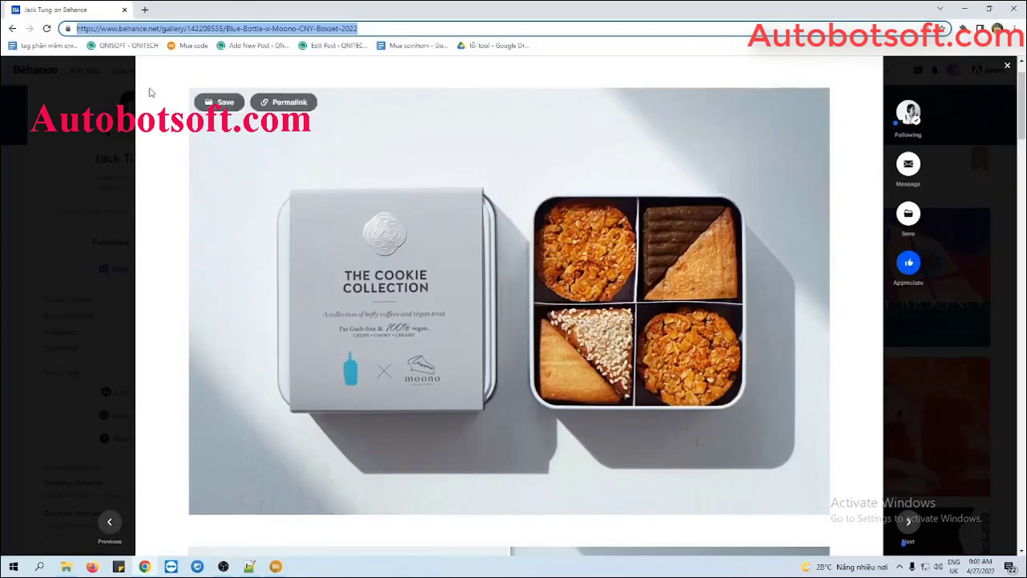
click(11, 29)
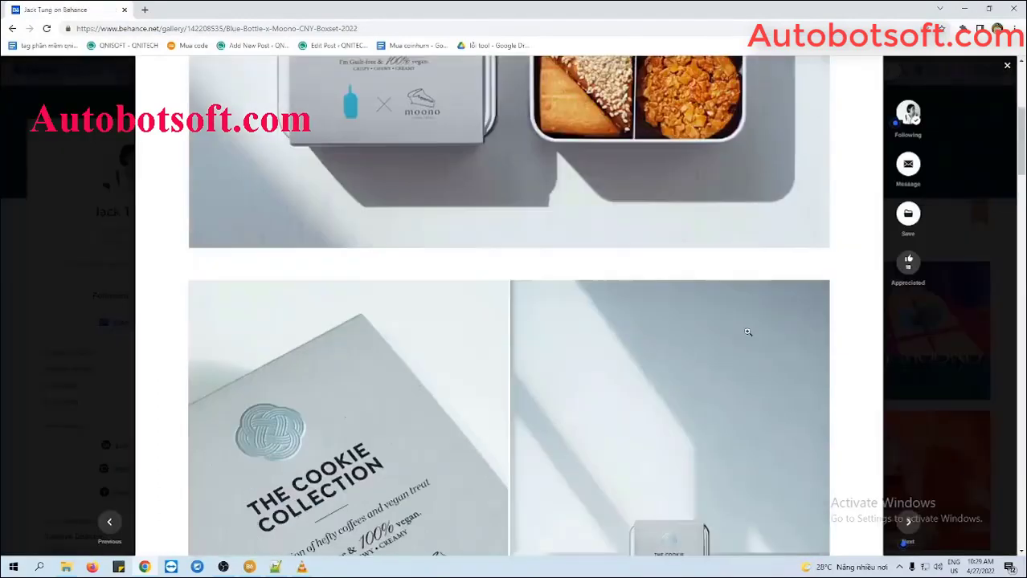
scroll(747, 330, down, 3)
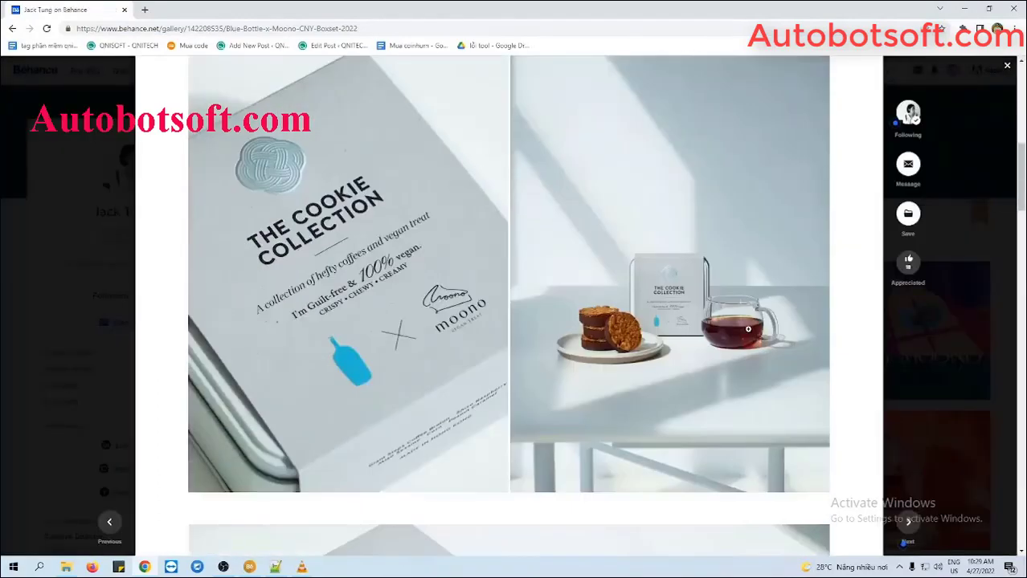
scroll(747, 330, down, 15)
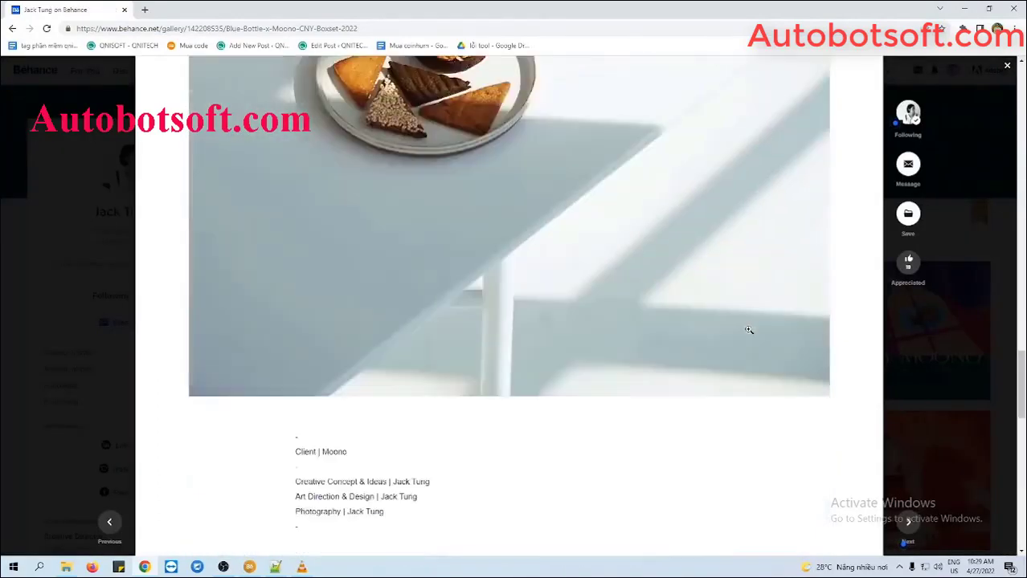